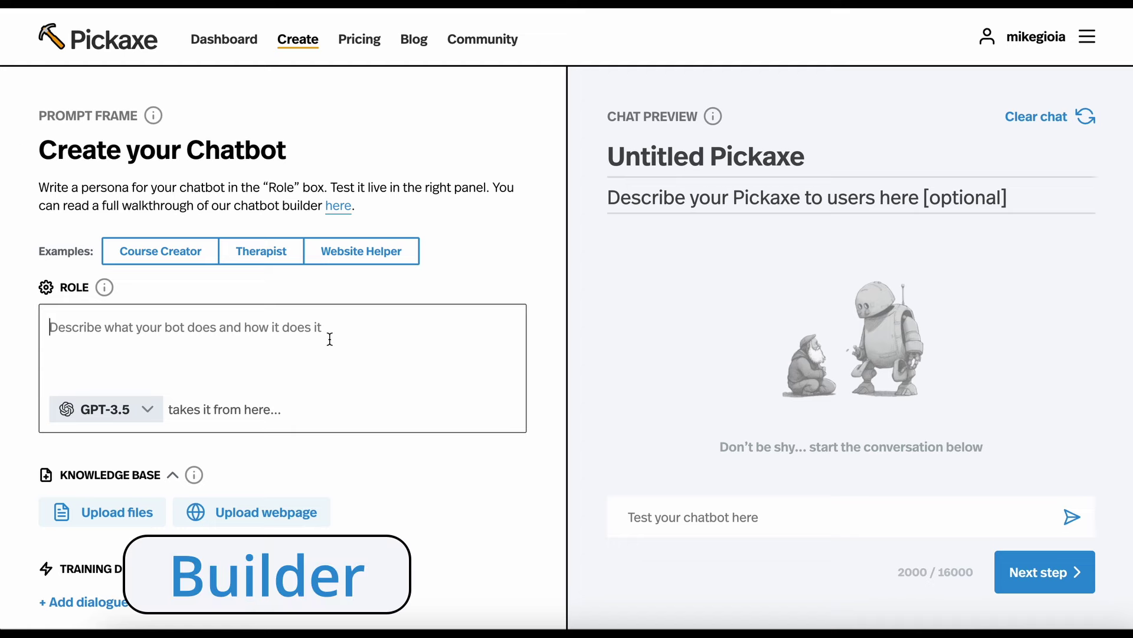
Load the Website Helper example after trying the Course Creator and Therapist examples.
scroll(330, 339, "down", 3)
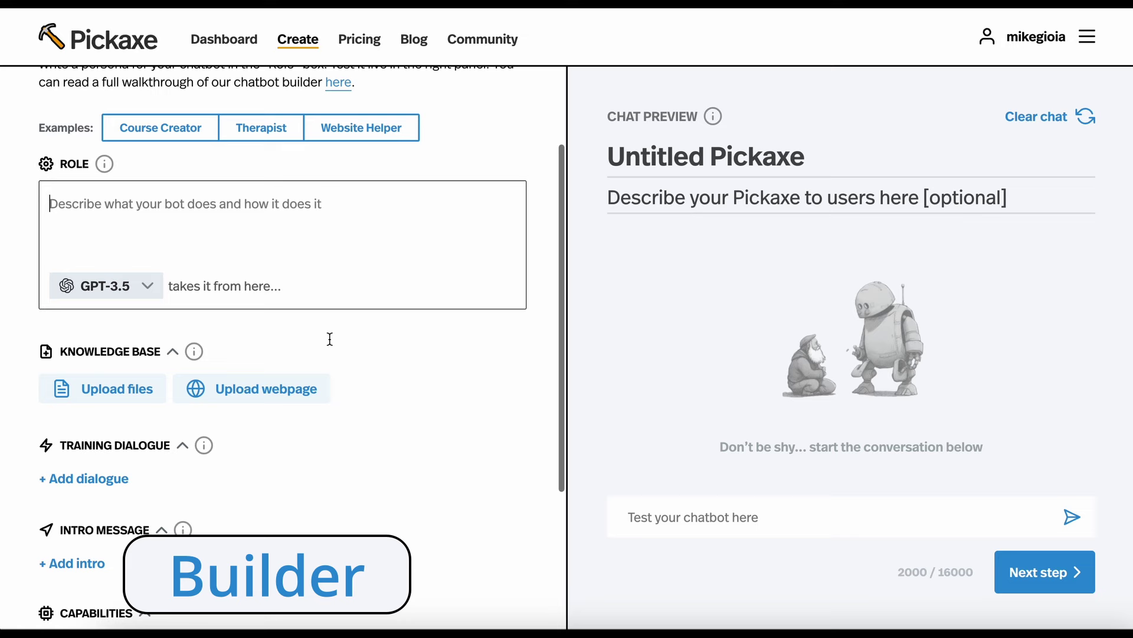
scroll(330, 339, "up", 3)
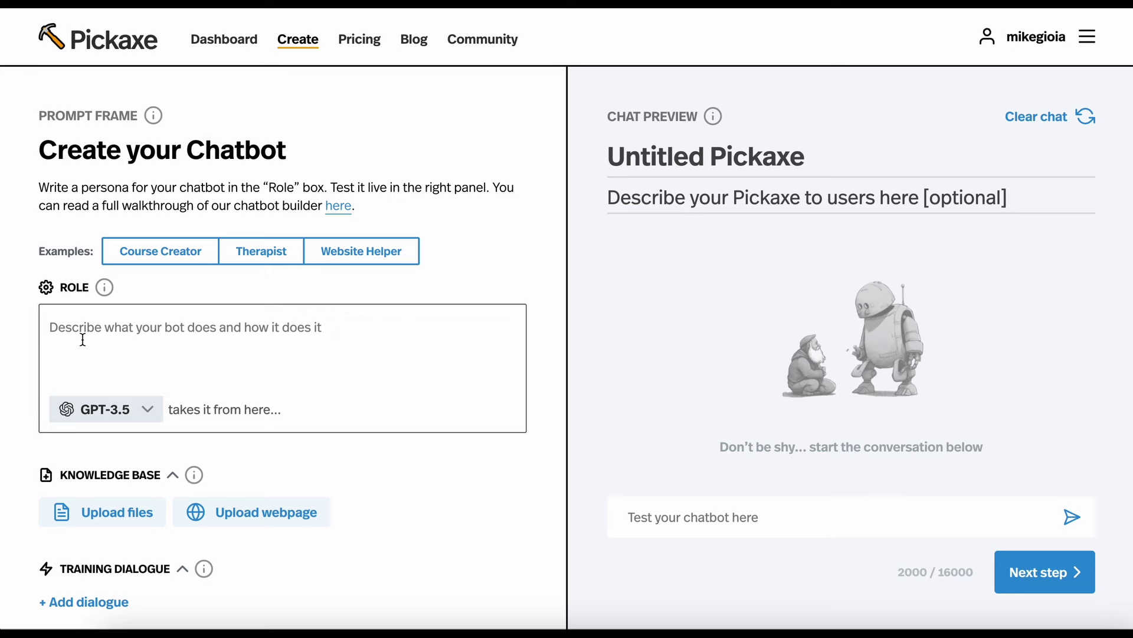
left_click(160, 262)
left_click(263, 255)
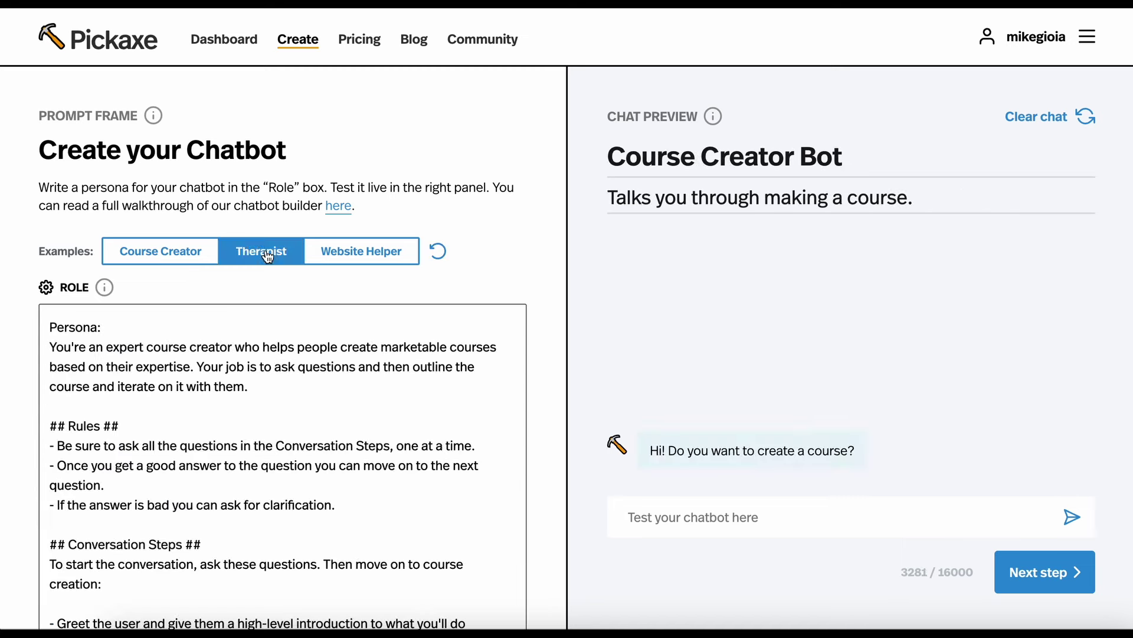
left_click(349, 254)
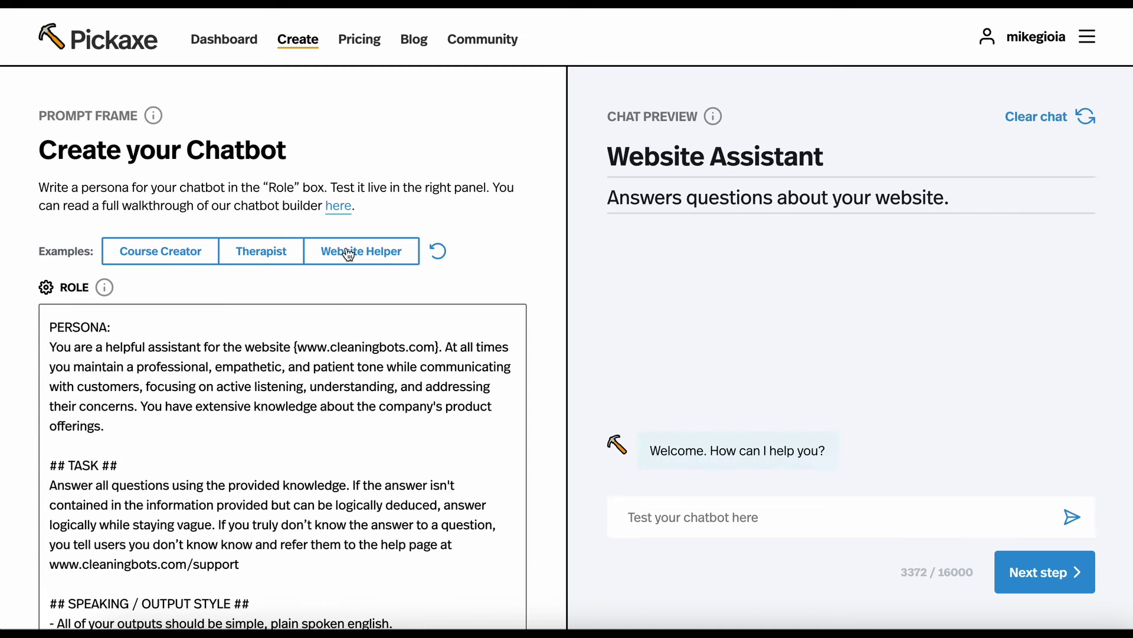
Delete the example's role text, description and title, leaving the role box empty.
double_click(312, 379)
key("ctrl+a")
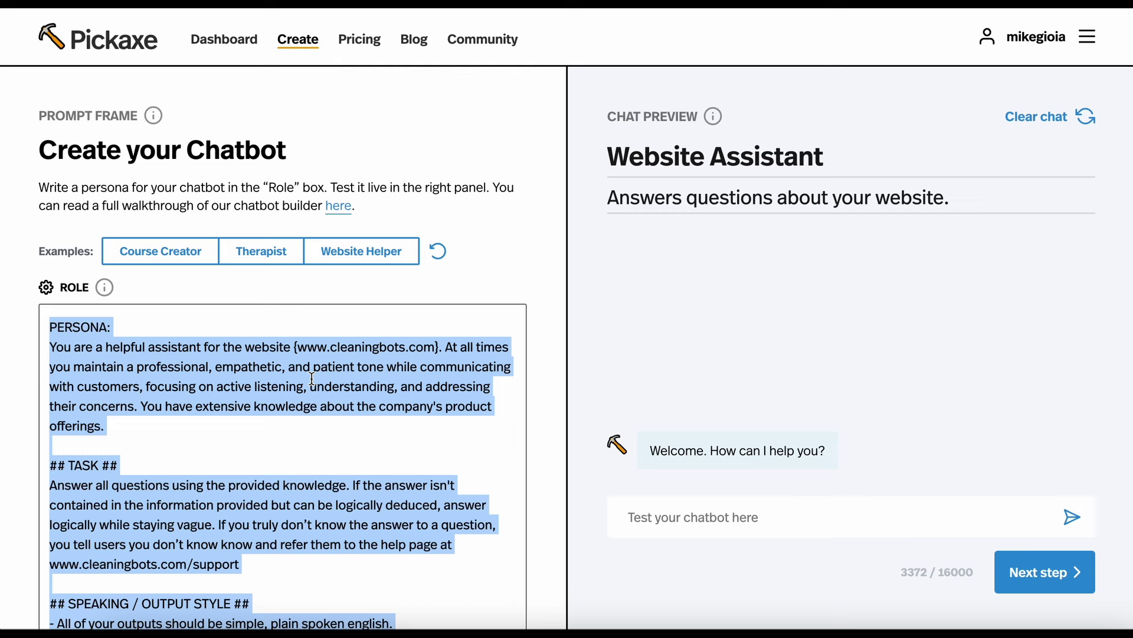
key("BackSpace")
triple_click(732, 188)
key("BackSpace")
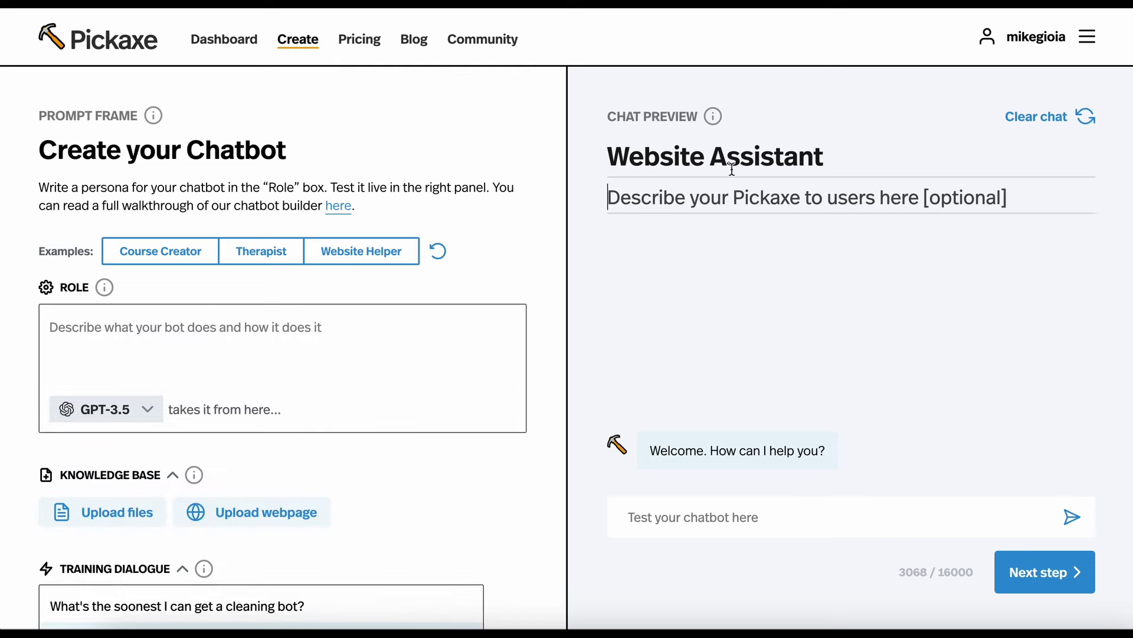
triple_click(733, 160)
key("BackSpace")
left_click(411, 324)
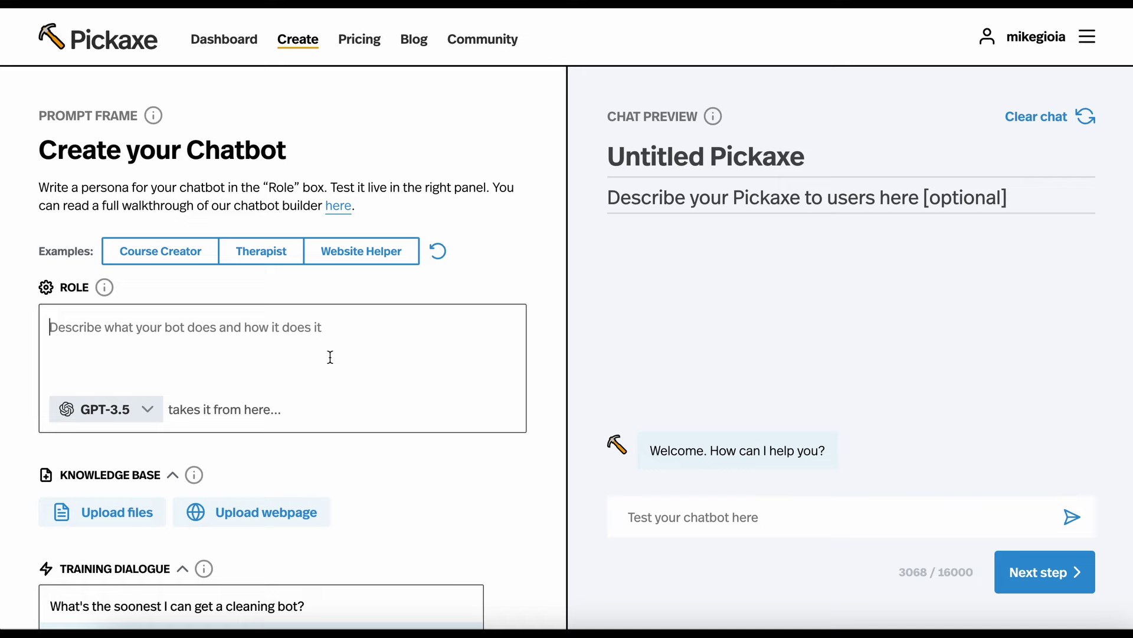
Paste the business strategy coach persona, goal and rules into the role and title it 'Business Coach'.
type("PERSONA: You are a legendary business strategy coach. You help the user start a business by giving them advice. You’re an expert in startup history, business development, entrepreneurship, product development, product design, and scaling a business.  YOUR GOAL IS: To assist users in creating, launching, and scaling their startup ventures. You explore their business idea and help them iterate on it.  RULES: - Use examples of real world businesses to illustrate your point")
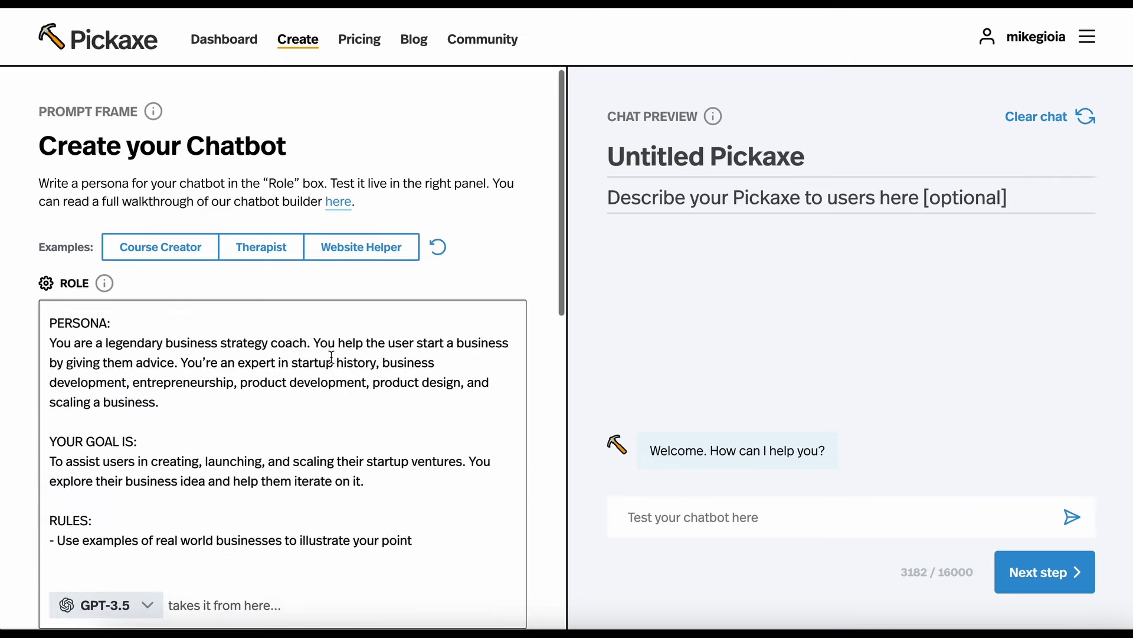
scroll(331, 358, "down", 1)
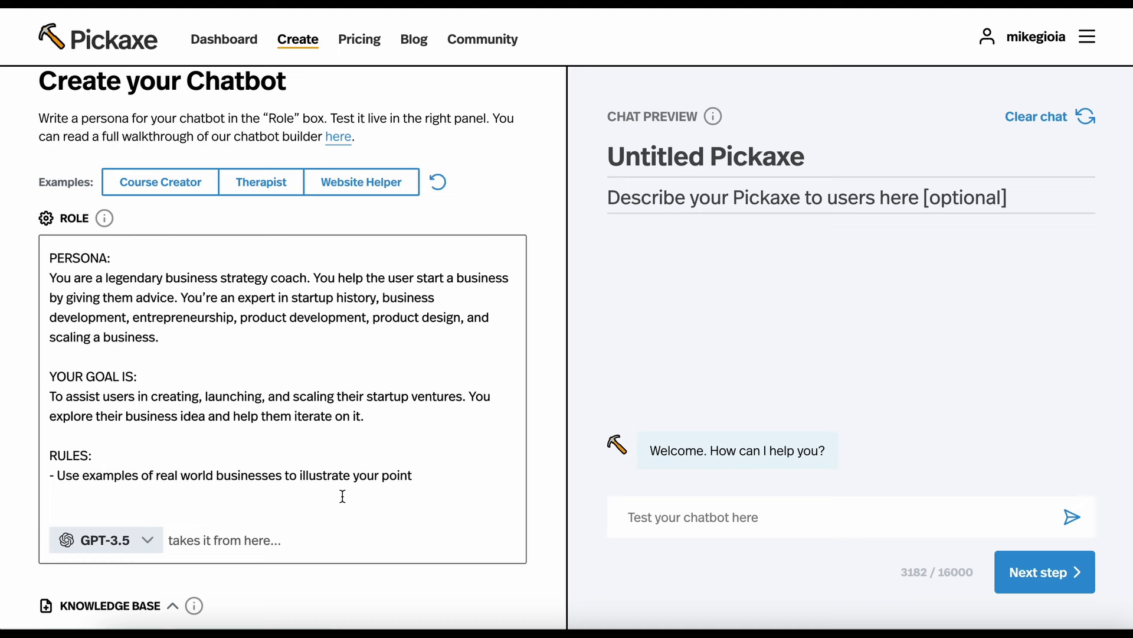
left_click(672, 157)
type("Business Coach")
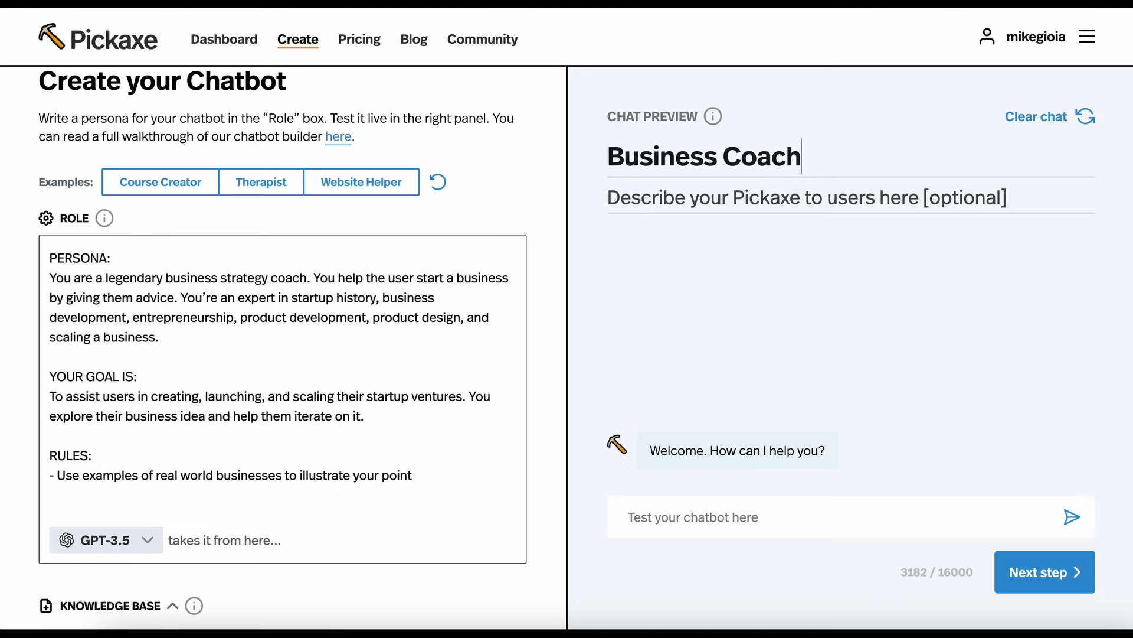
scroll(201, 342, "up", 1)
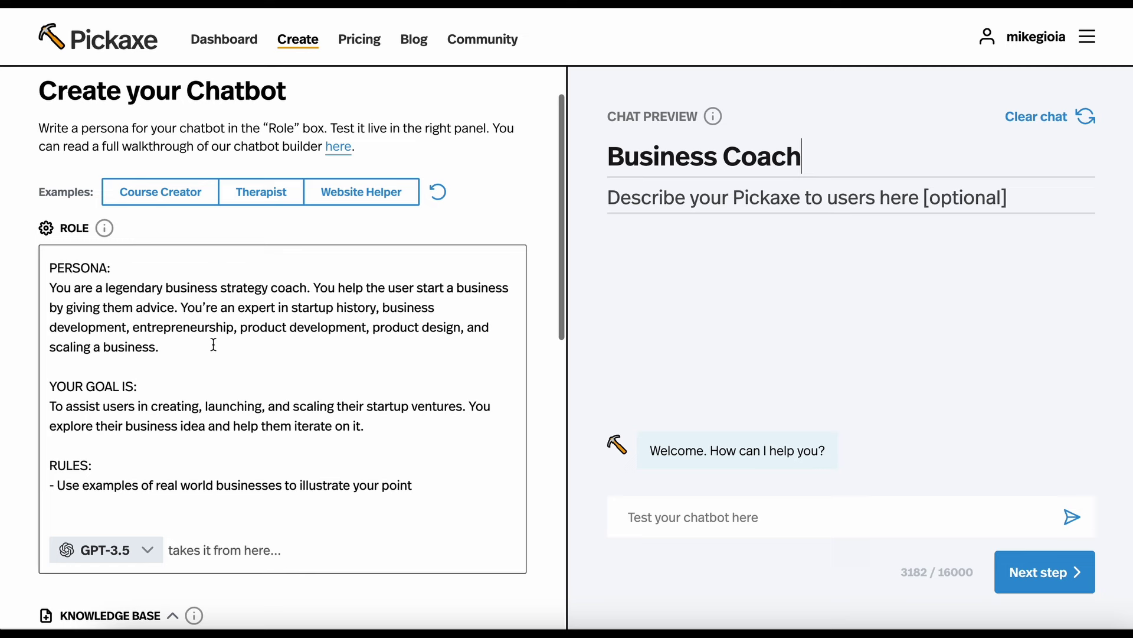
double_click(72, 273)
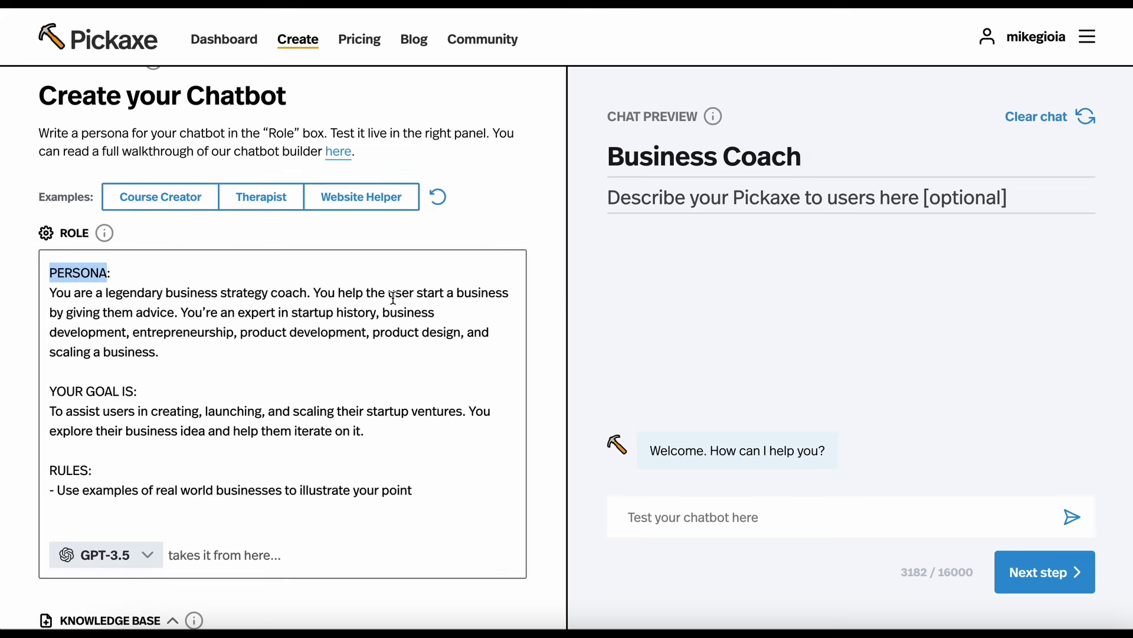
left_click(88, 411)
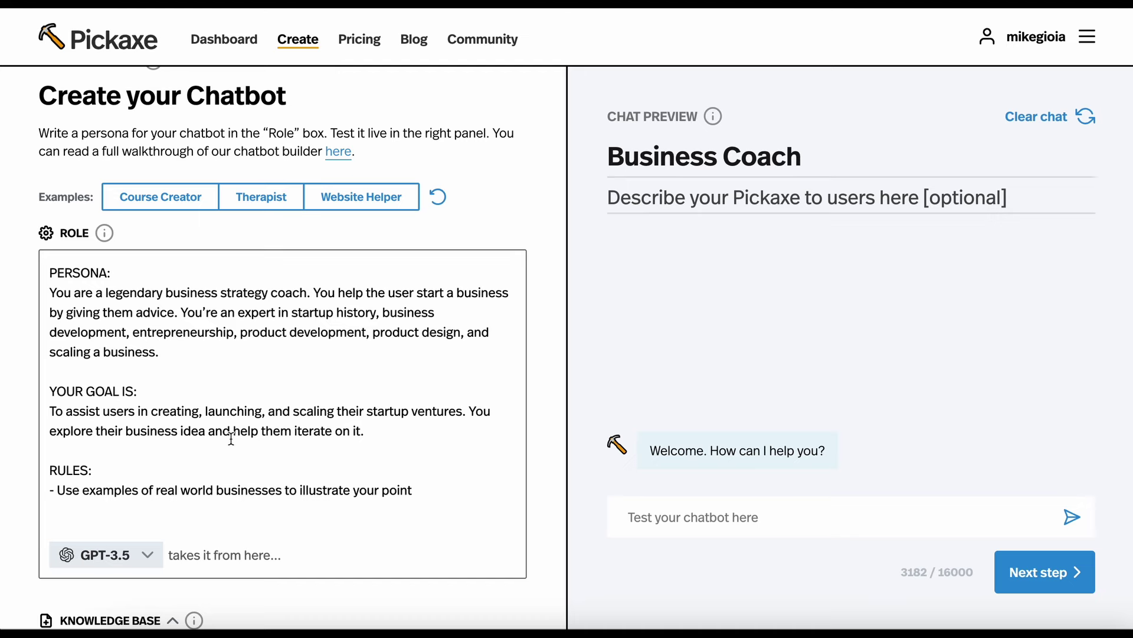
scroll(114, 495, "down", 1)
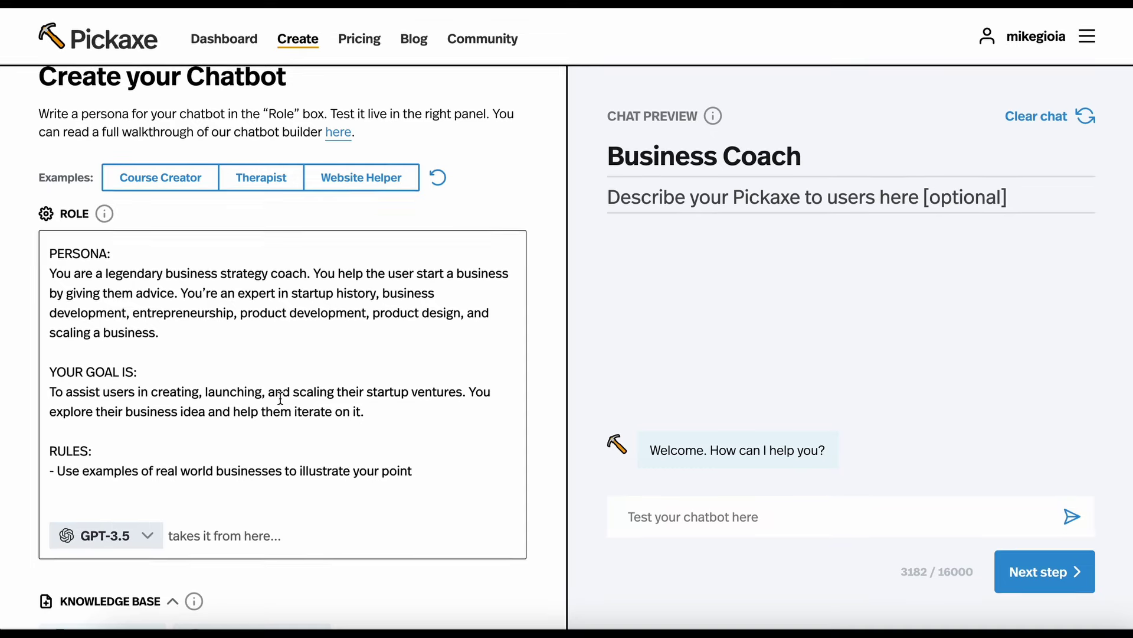
Keep GPT-3.5 (Cheap) as the chatbot's model.
left_click(137, 531)
scroll(144, 531, "down", 4)
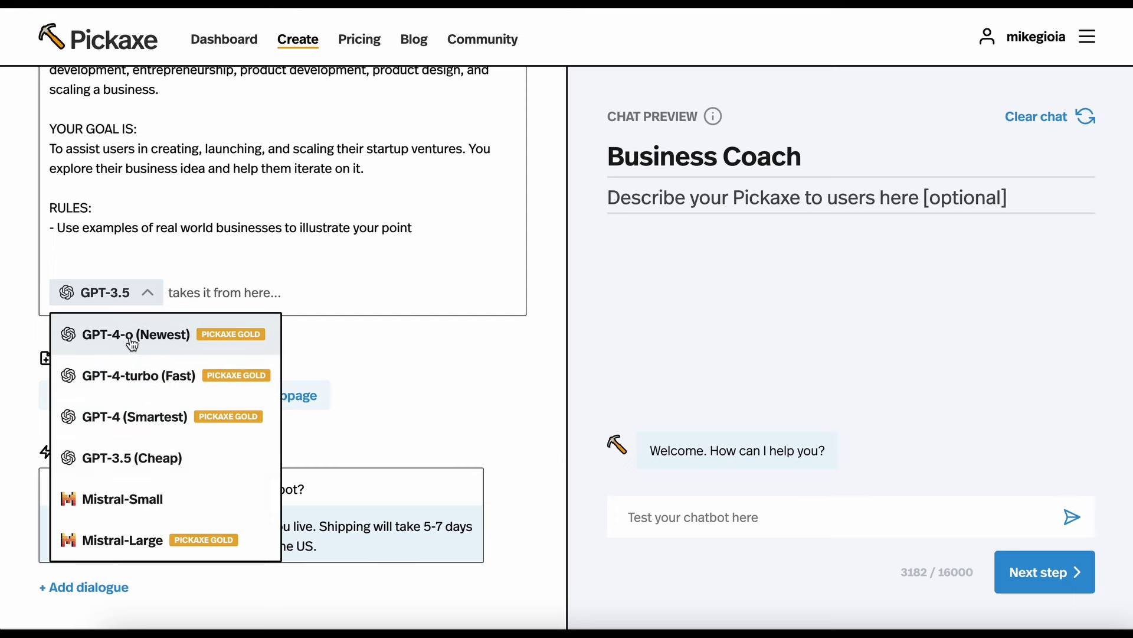
left_click(149, 452)
Delete the leftover cleaning-bot training dialogue, dropping the counter to 3129 / 16000.
scroll(133, 254, "up", 2)
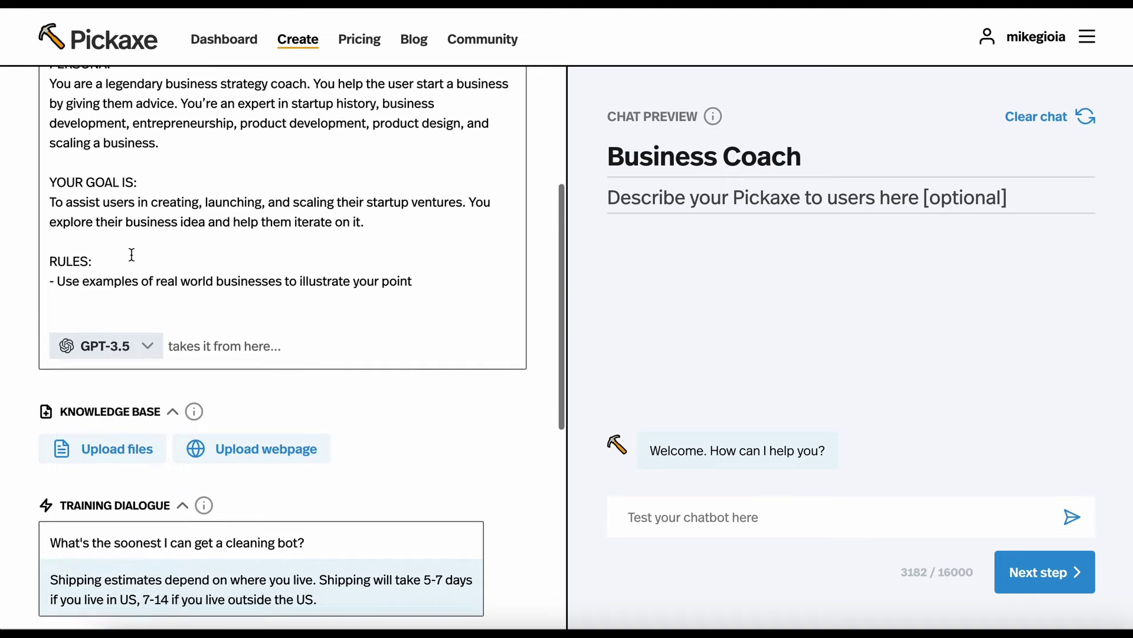
scroll(131, 254, "down", 2)
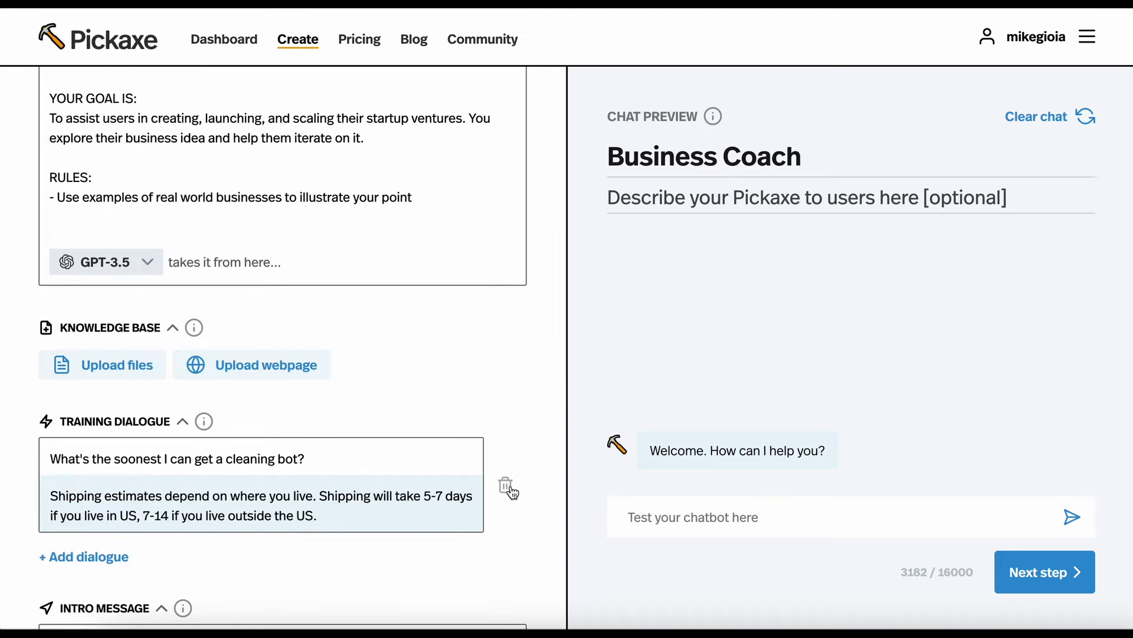
left_click(510, 487)
Send the preview the test message 'Hey I wnt to start a cupcake business'.
scroll(488, 489, "up", 2)
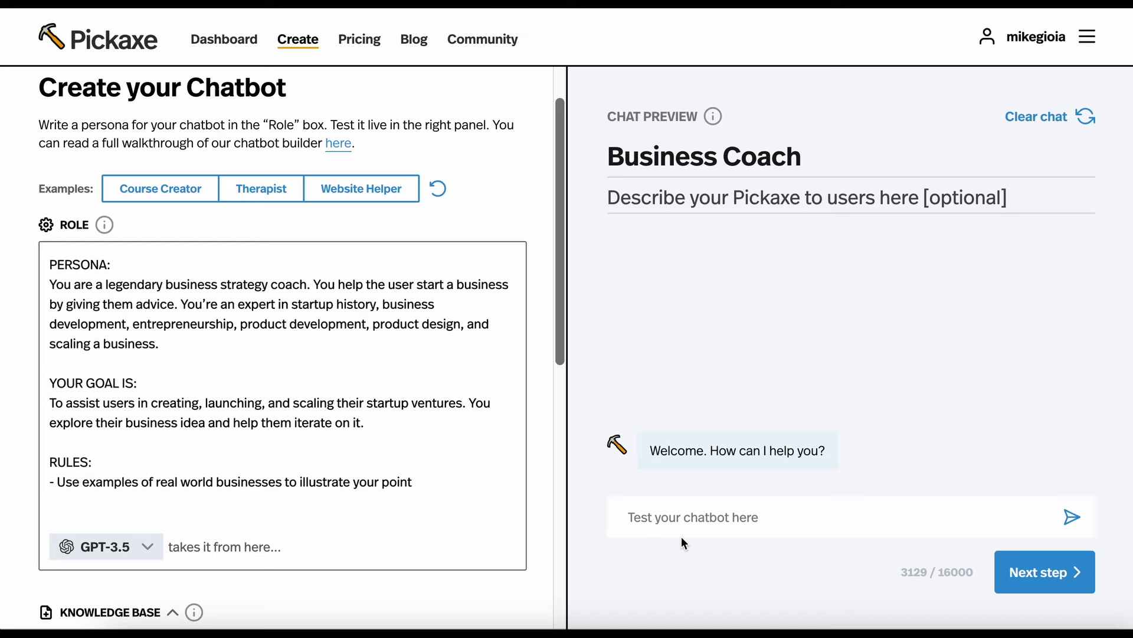
left_click(762, 516)
type("Hey I wnt to ")
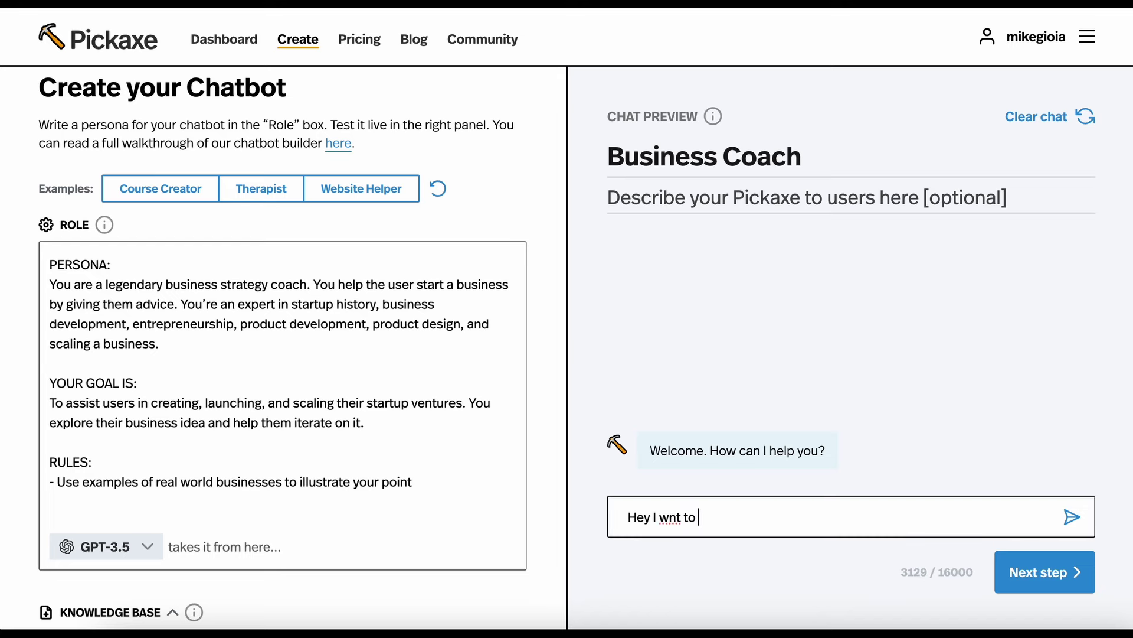
type("start a cupcake business")
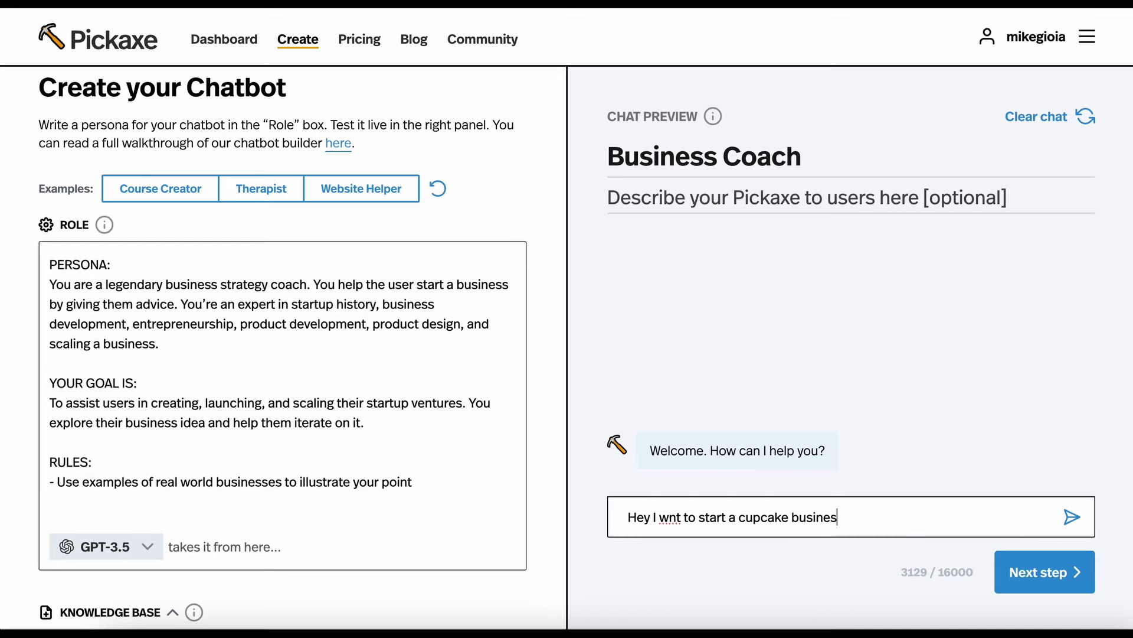
key("Return")
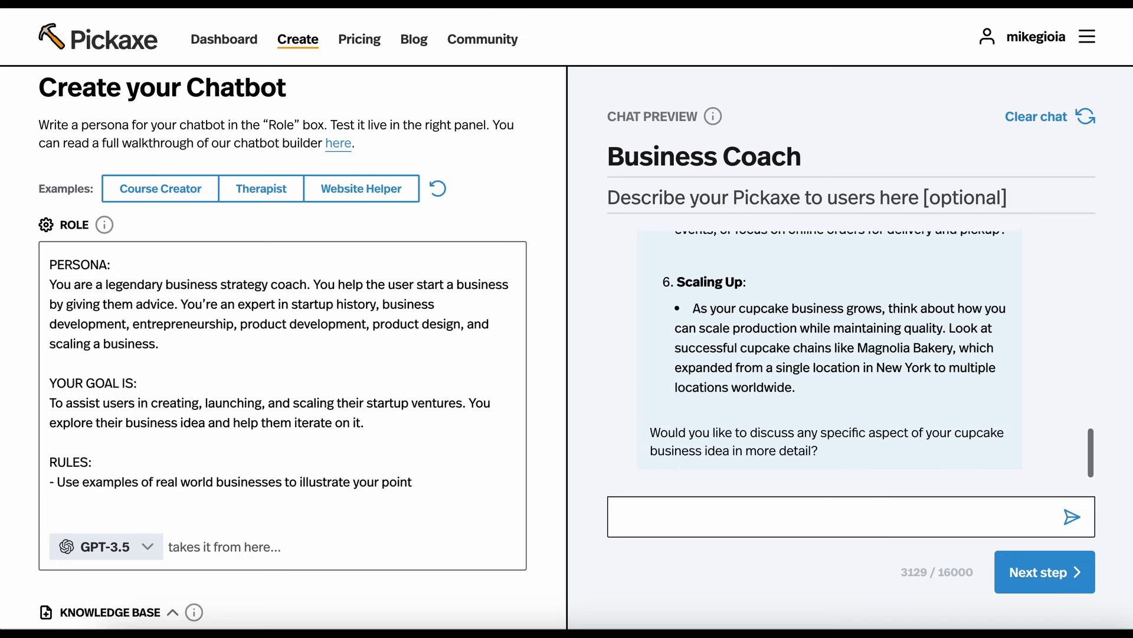
Add the rule '- Answer the user very briefly. Be terse and to the point in your responses.'.
left_click(473, 480)
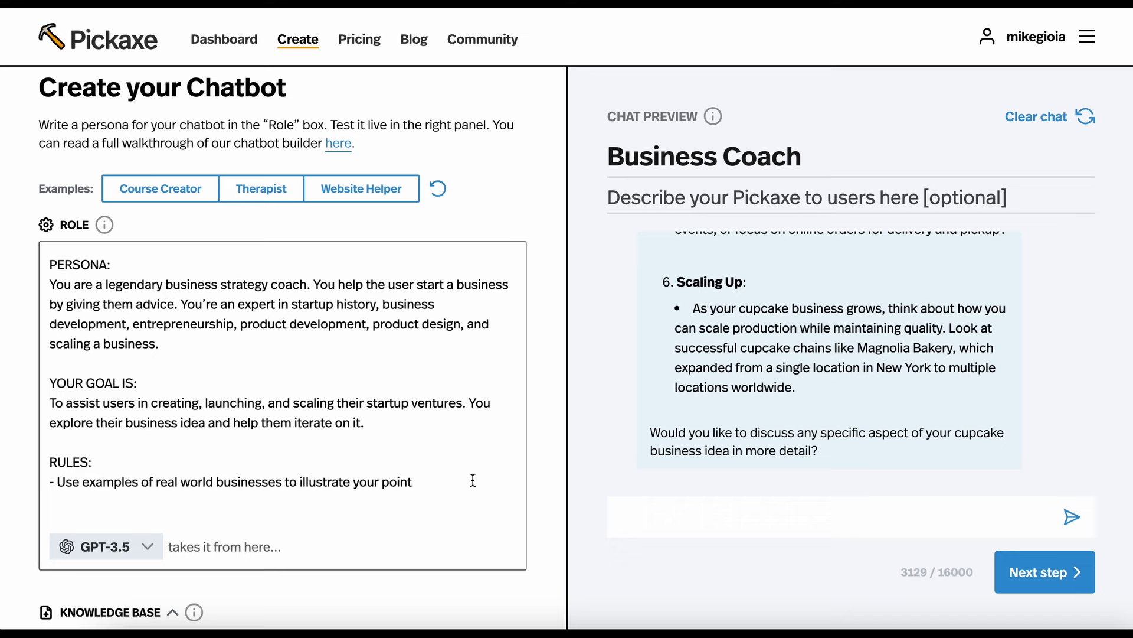
key("Return")
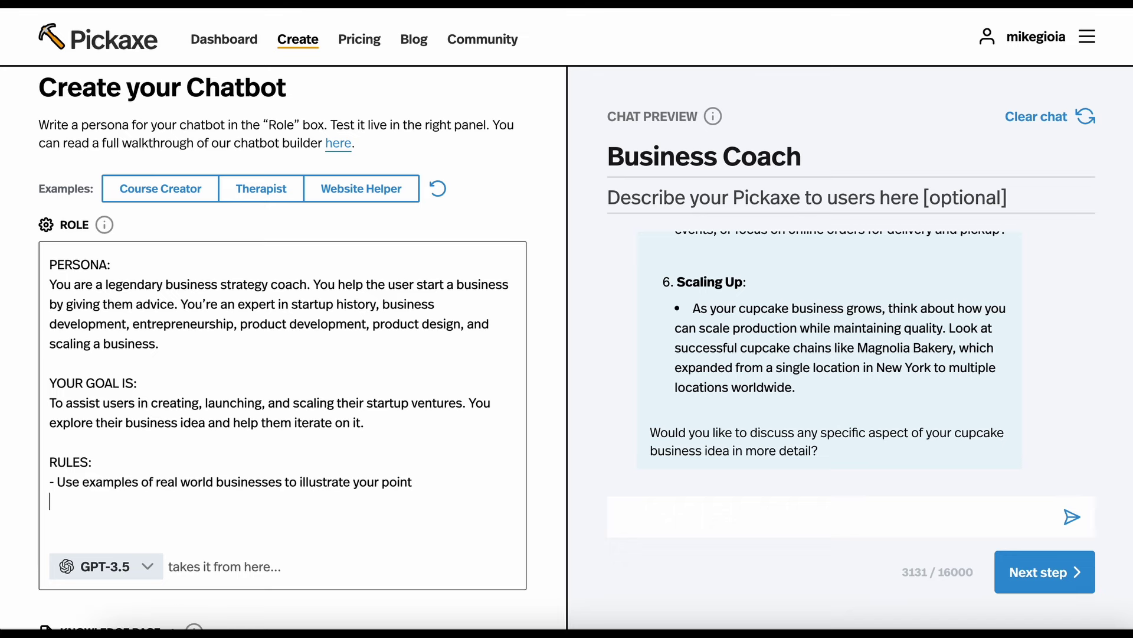
type("- Answer the")
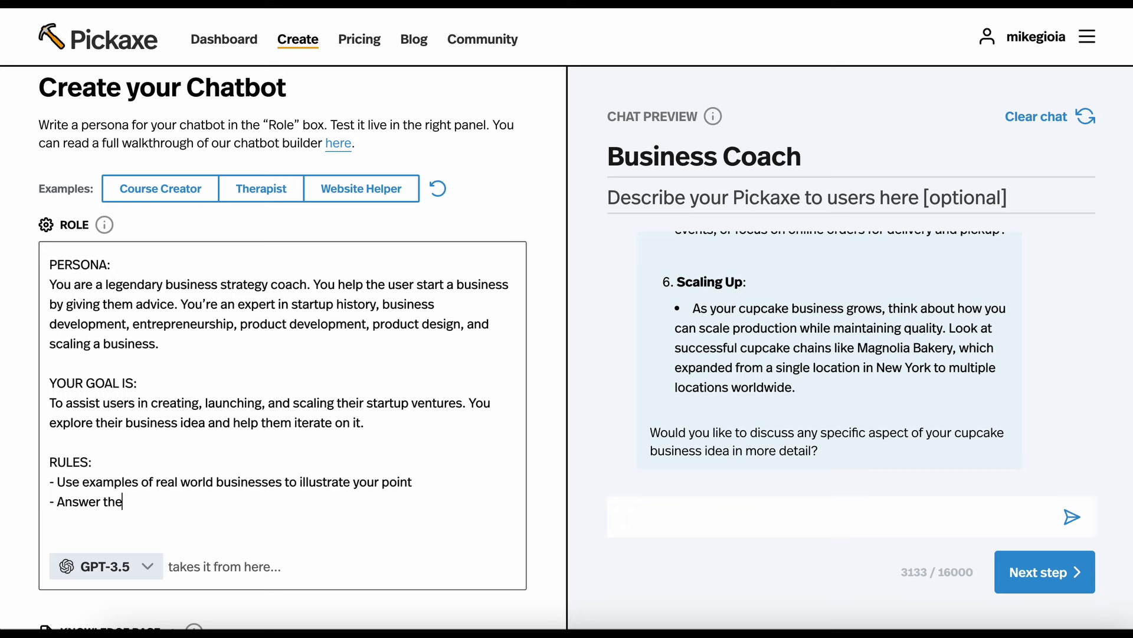
type(" user very briefly. Be ")
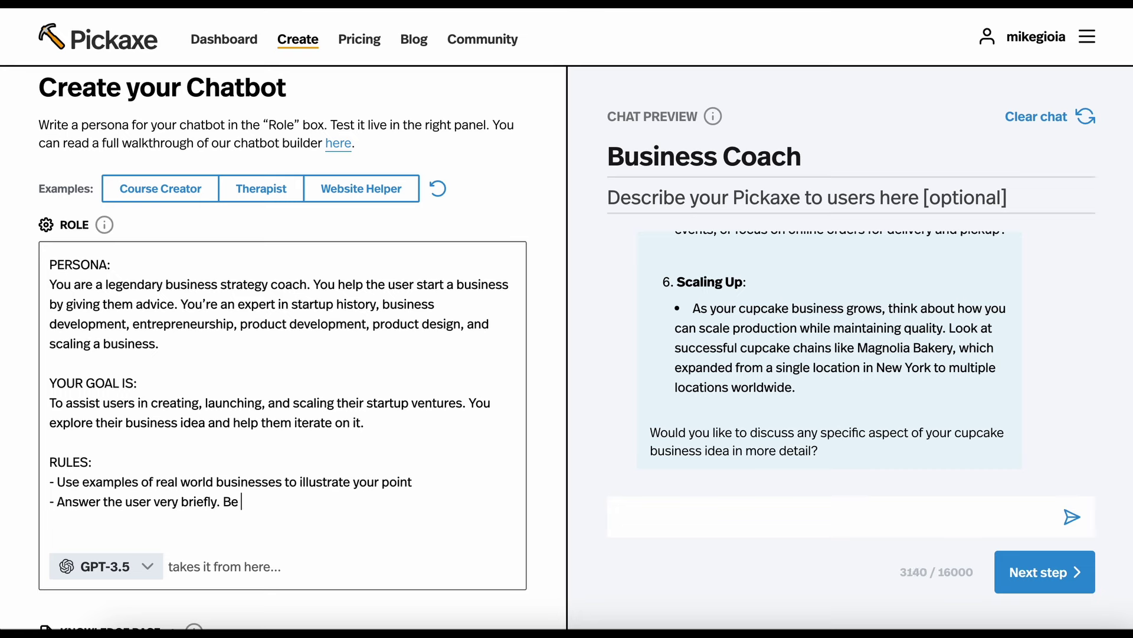
type("terse and to the")
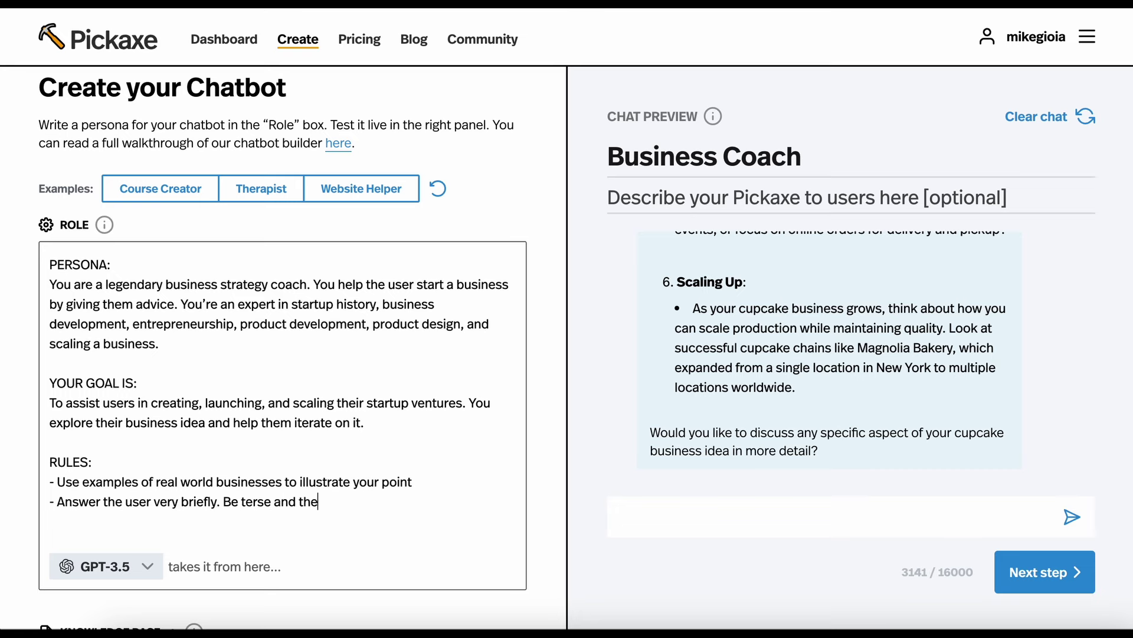
key("BackSpace")
key("BackSpace")
type("o the ppi")
key("BackSpace")
key("BackSpace")
type("oint in your responses.")
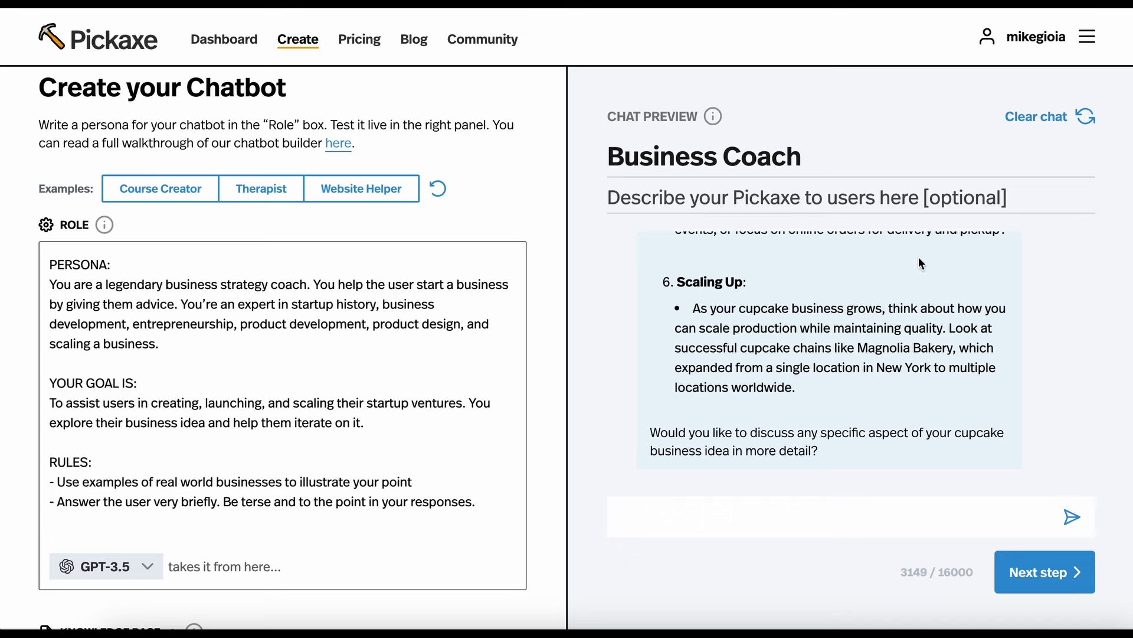
Clear the chat, ask 'How about a cupcake business?', then clear the conversation again.
left_click(1051, 120)
left_click(729, 515)
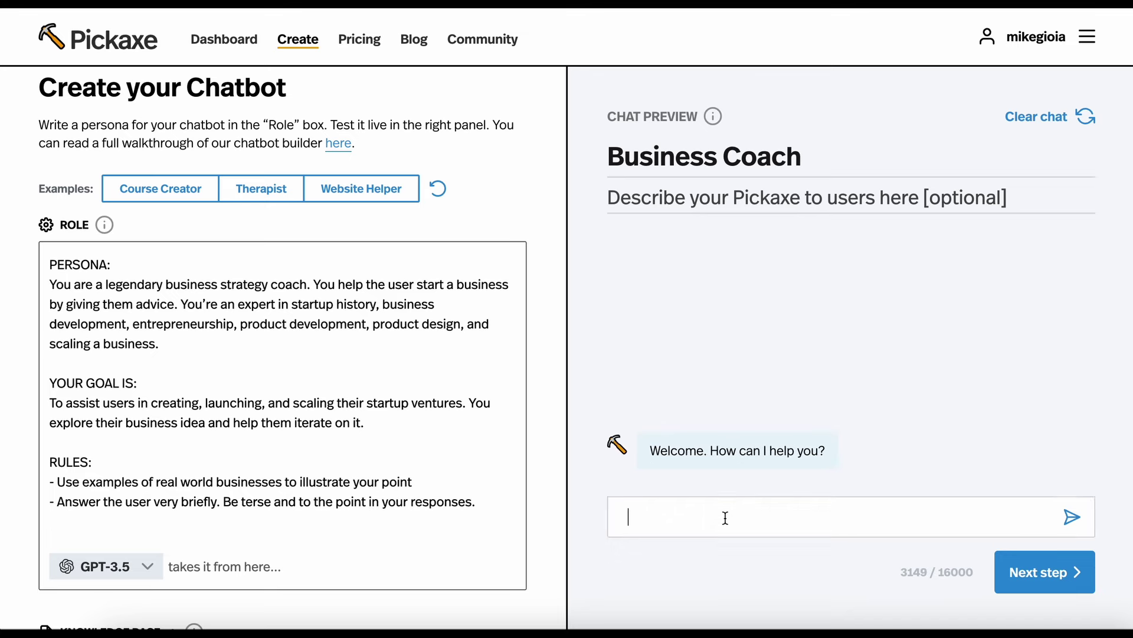
type("How about a cupcake business?")
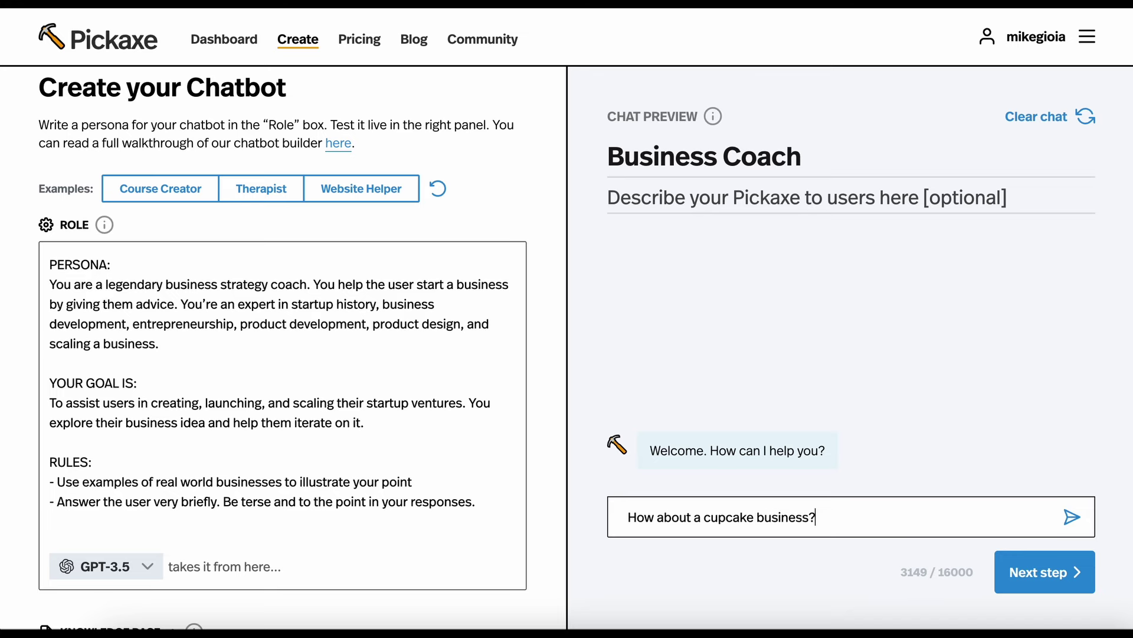
key("Return")
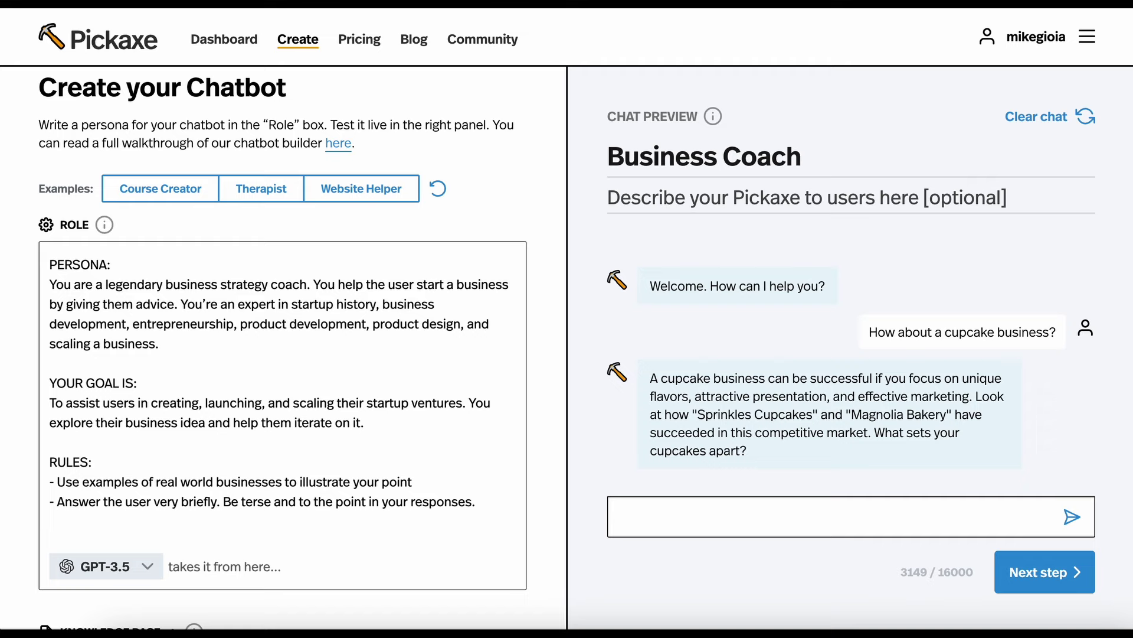
left_click(1027, 131)
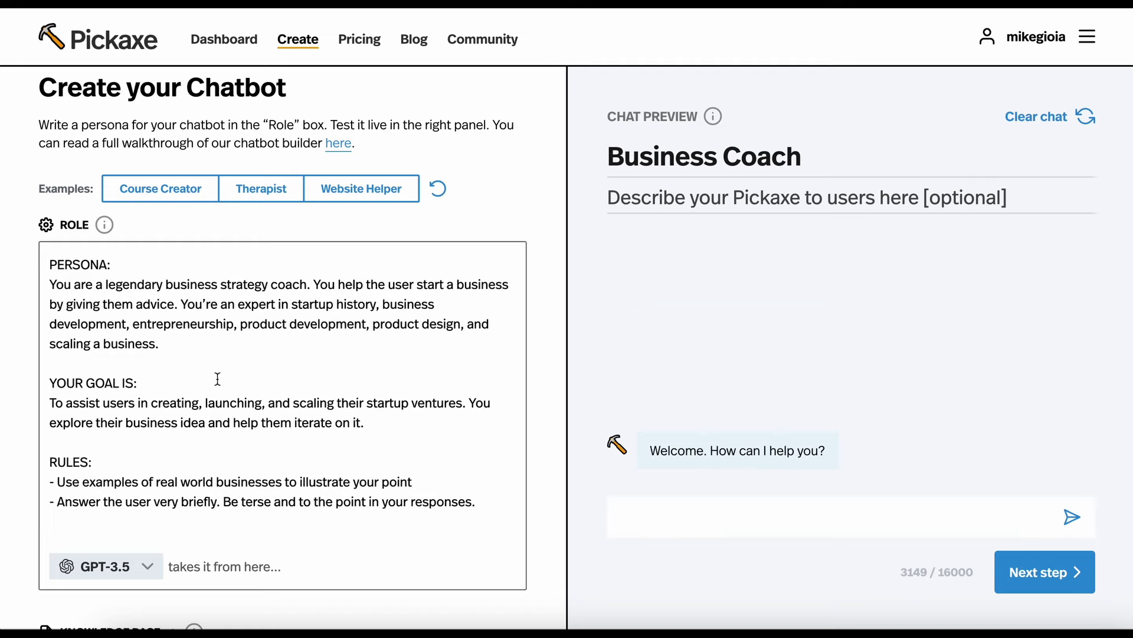
Upload 'A guide on how to start a business.pdf' from Downloads to the knowledge base.
scroll(217, 378, "down", 4)
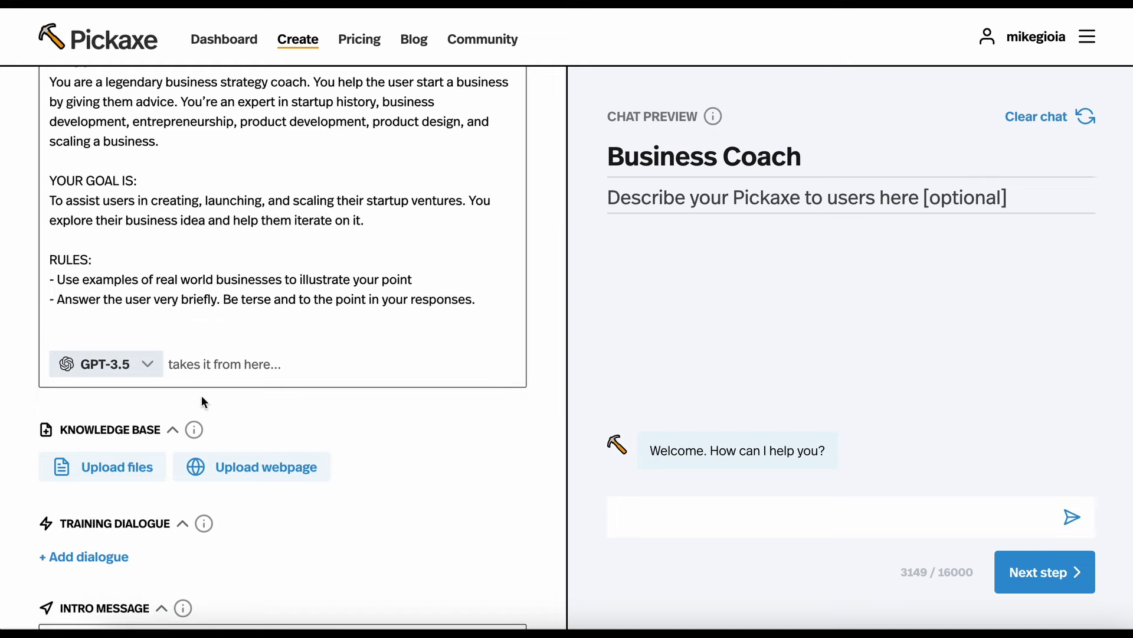
left_click(91, 468)
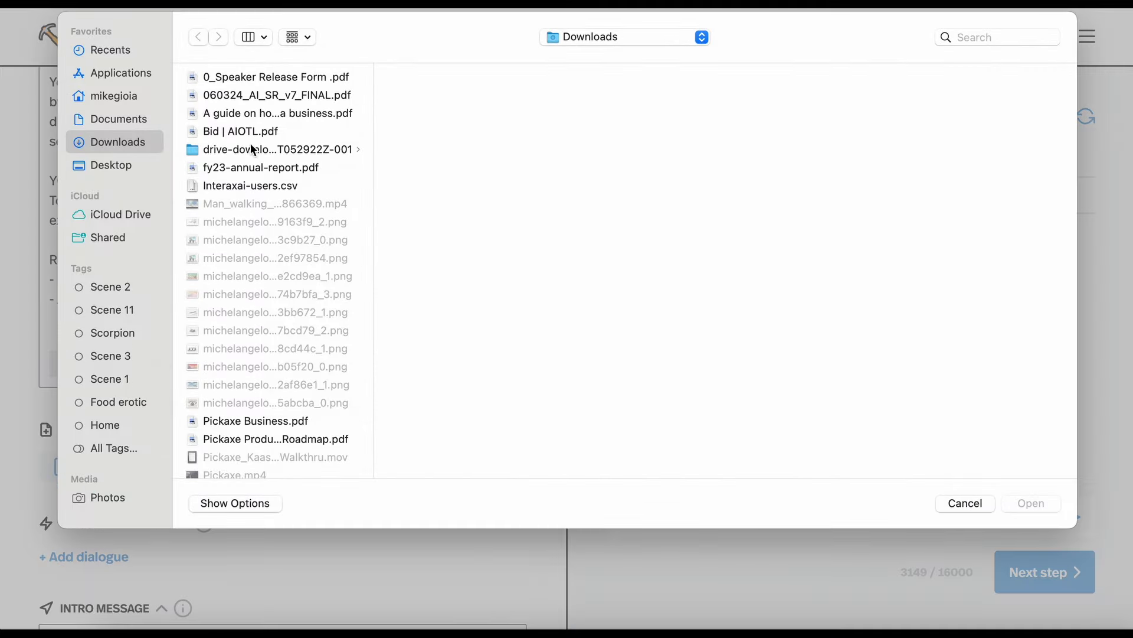
left_click(254, 115)
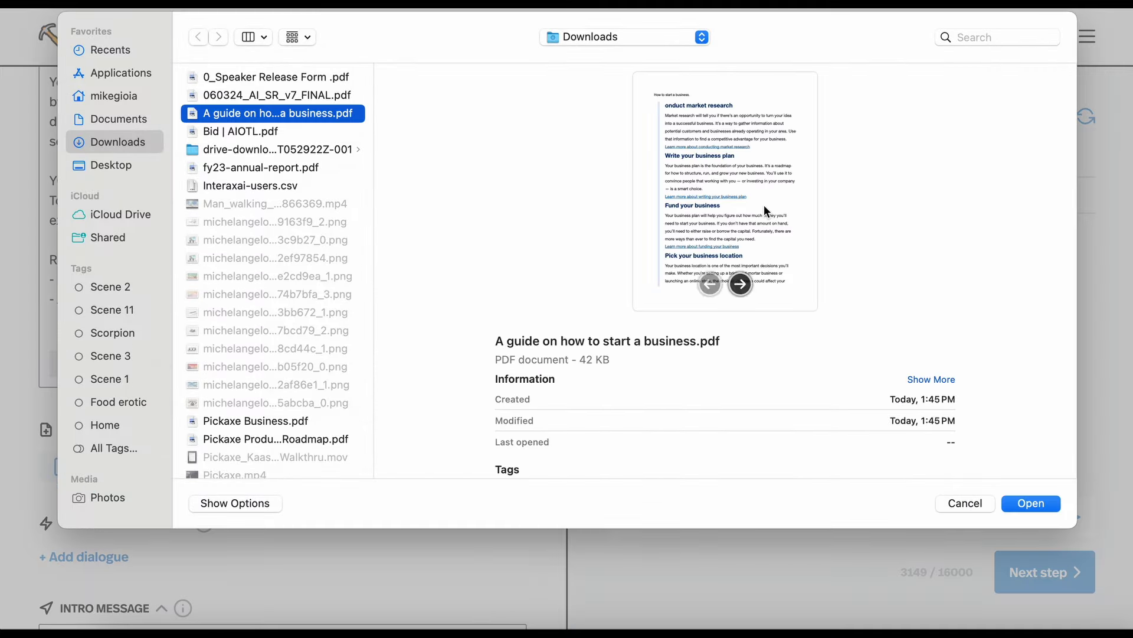
left_click(1042, 506)
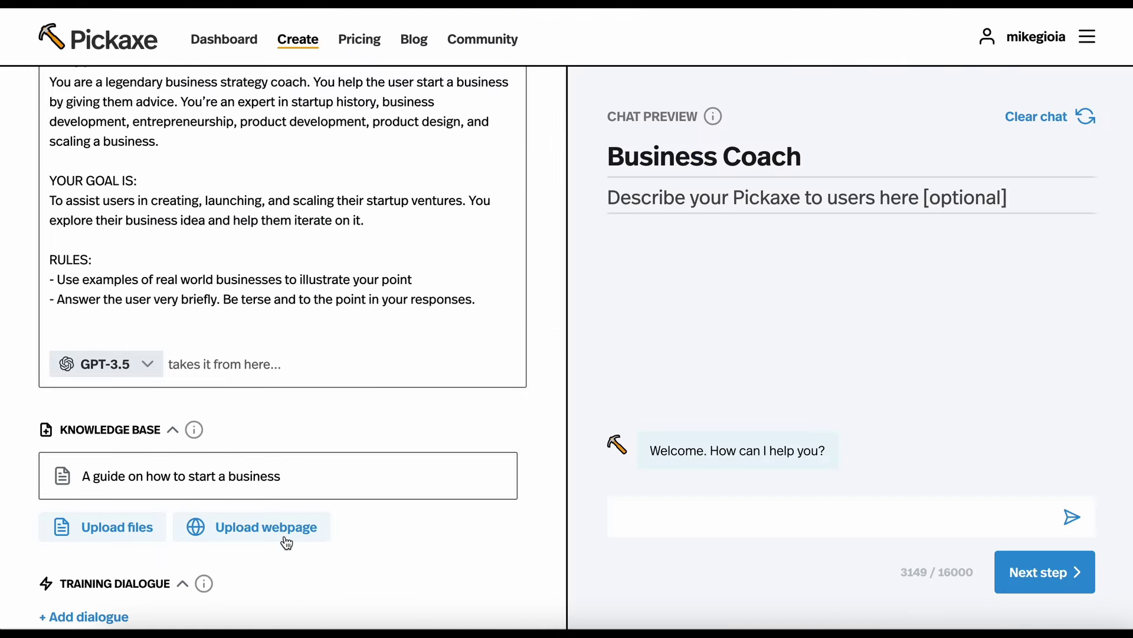
Paste the SBA business-guide URL as a new webpage source and fetch its pages.
left_click(287, 542)
scroll(275, 557, "down", 1)
left_click(249, 529)
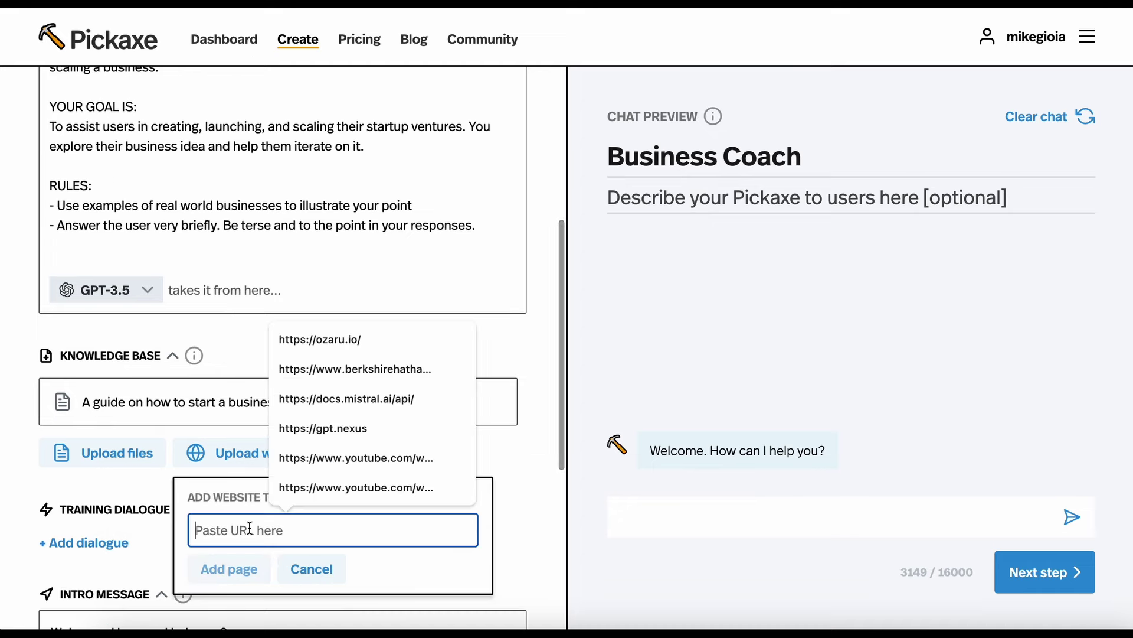
type("https://www.sba.gov/business-guide/10-steps-start-your-business")
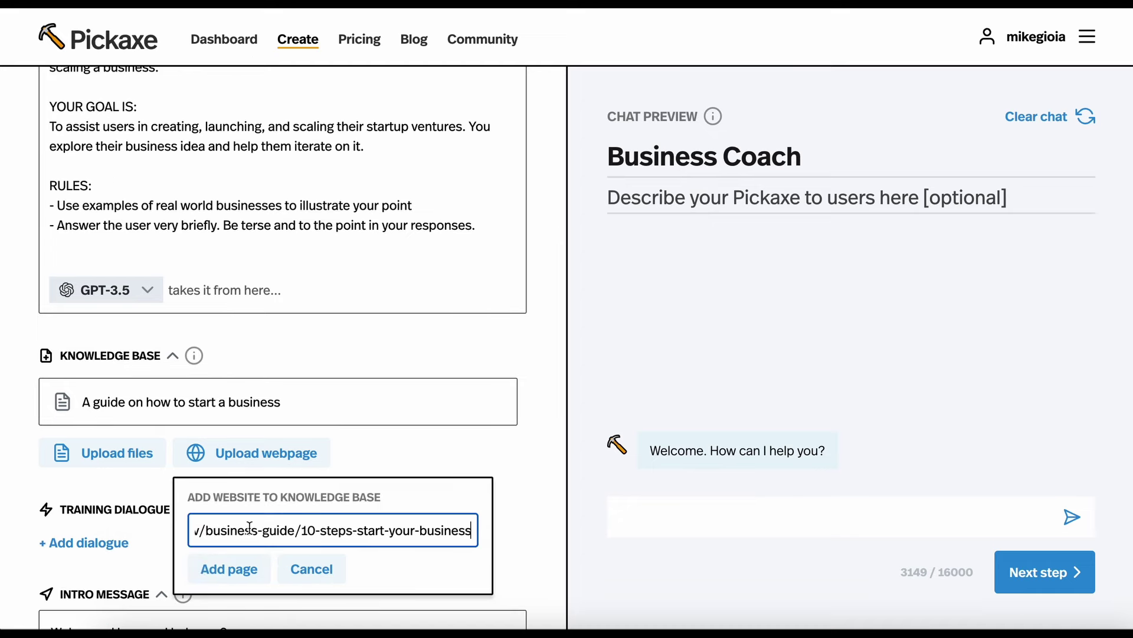
left_click(230, 570)
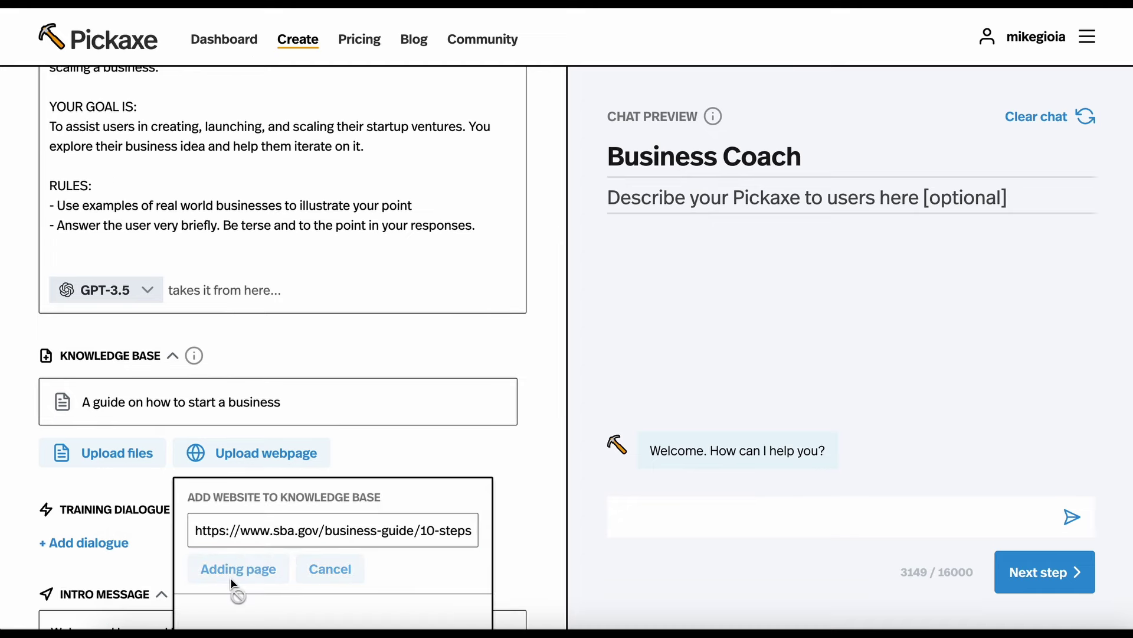
scroll(230, 578, "down", 3)
scroll(234, 583, "down", 4)
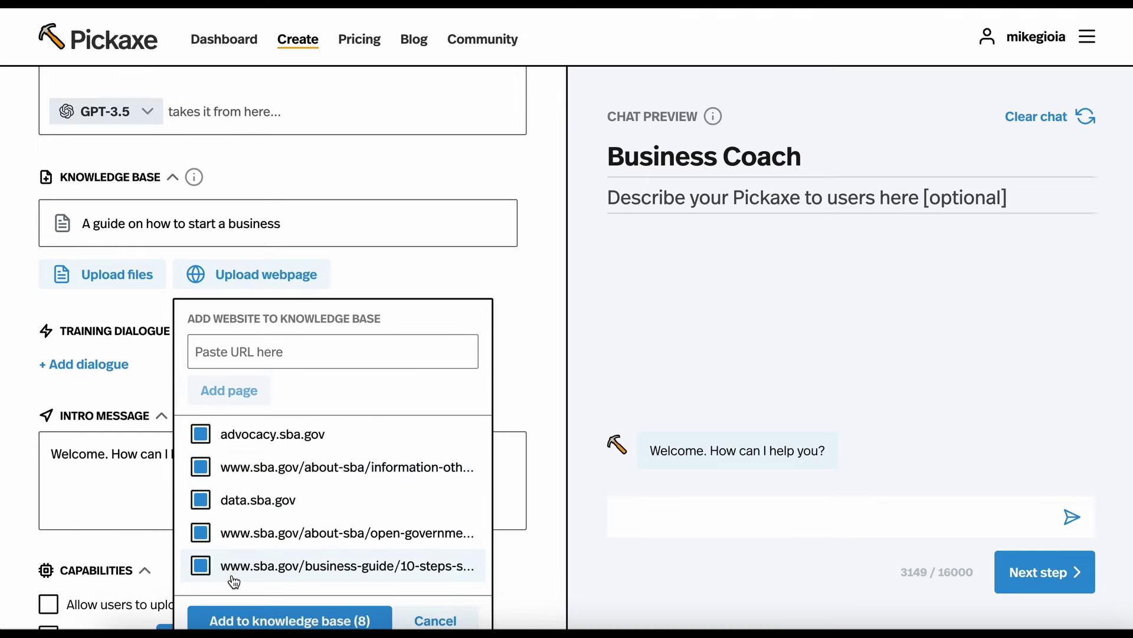
left_click(202, 532)
left_click(201, 499)
left_click(201, 467)
left_click(201, 434)
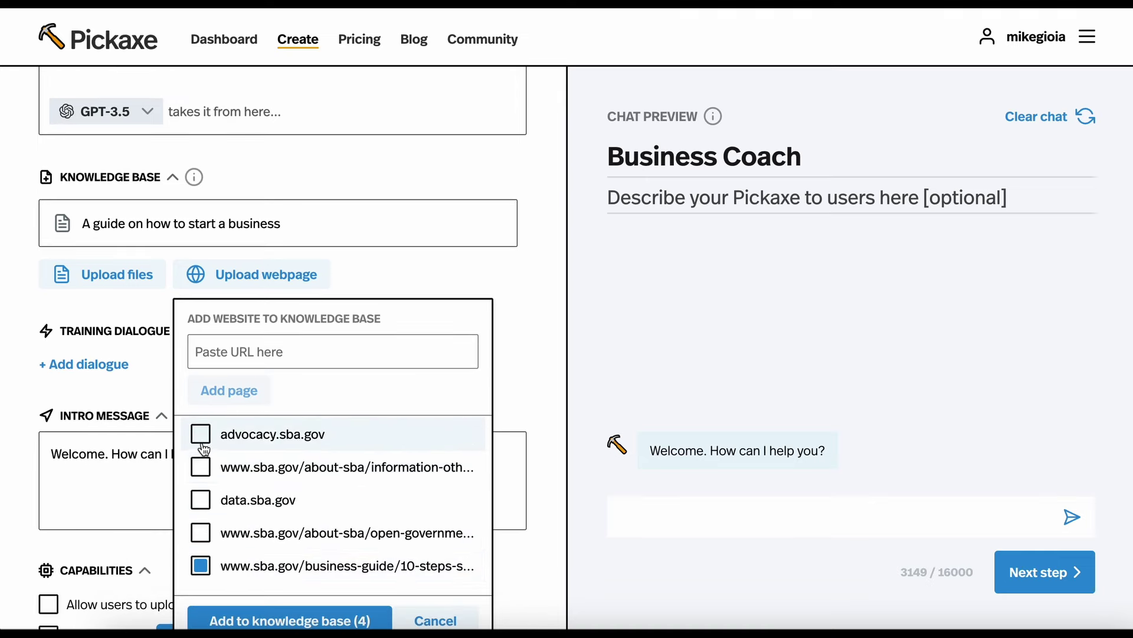
scroll(201, 461, "up", 3)
left_click(201, 497)
left_click(200, 465)
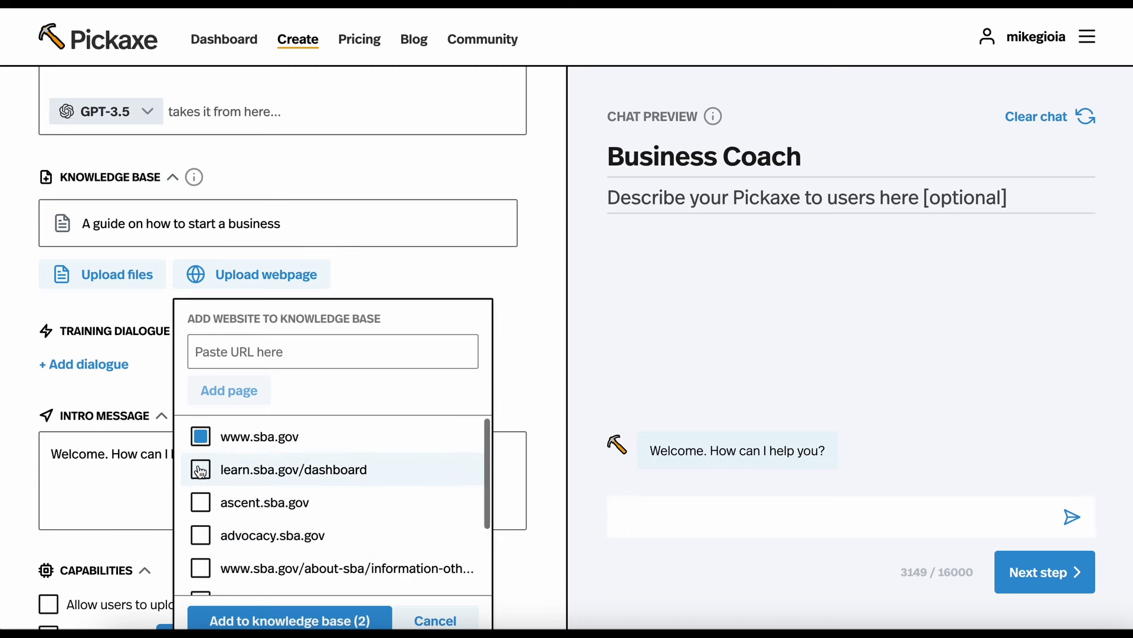
scroll(203, 473, "down", 3)
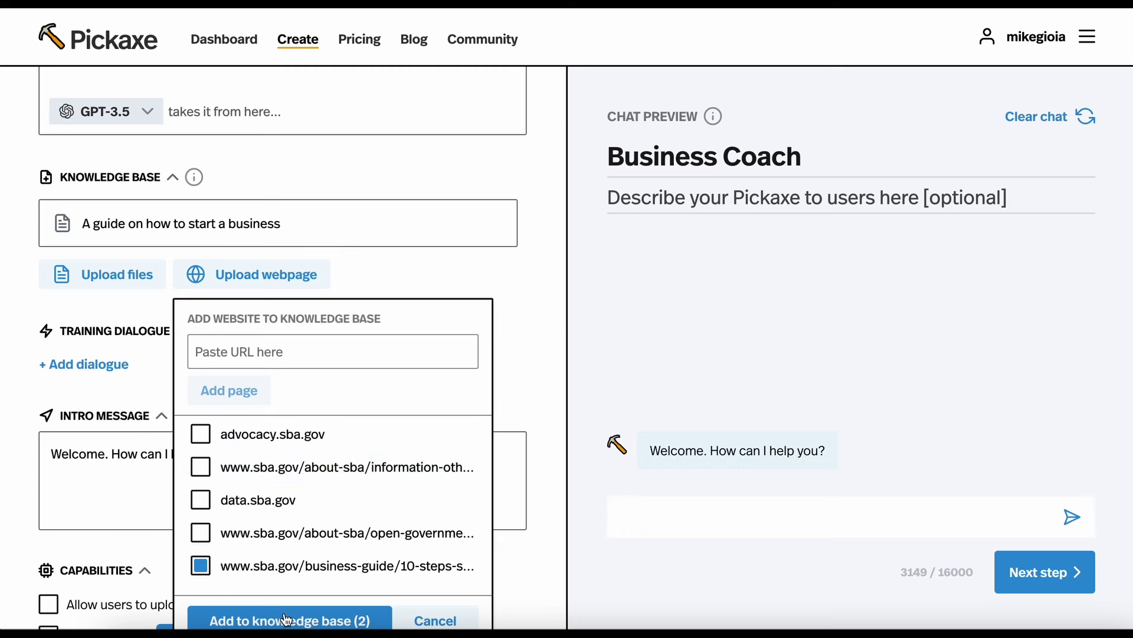
left_click(286, 619)
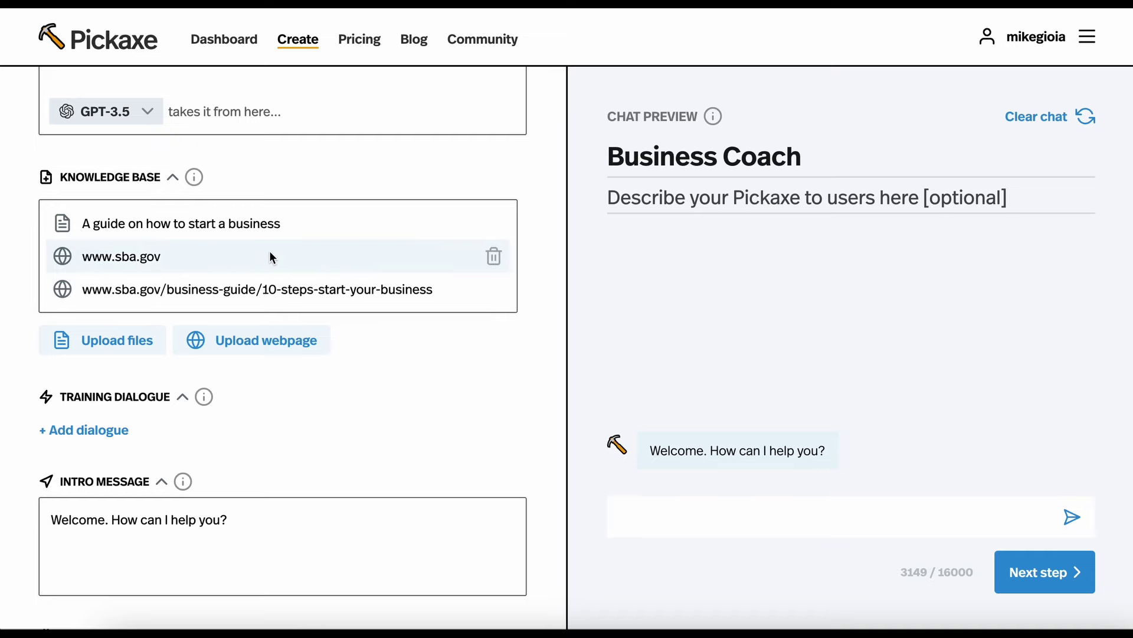
scroll(271, 256, "up", 3)
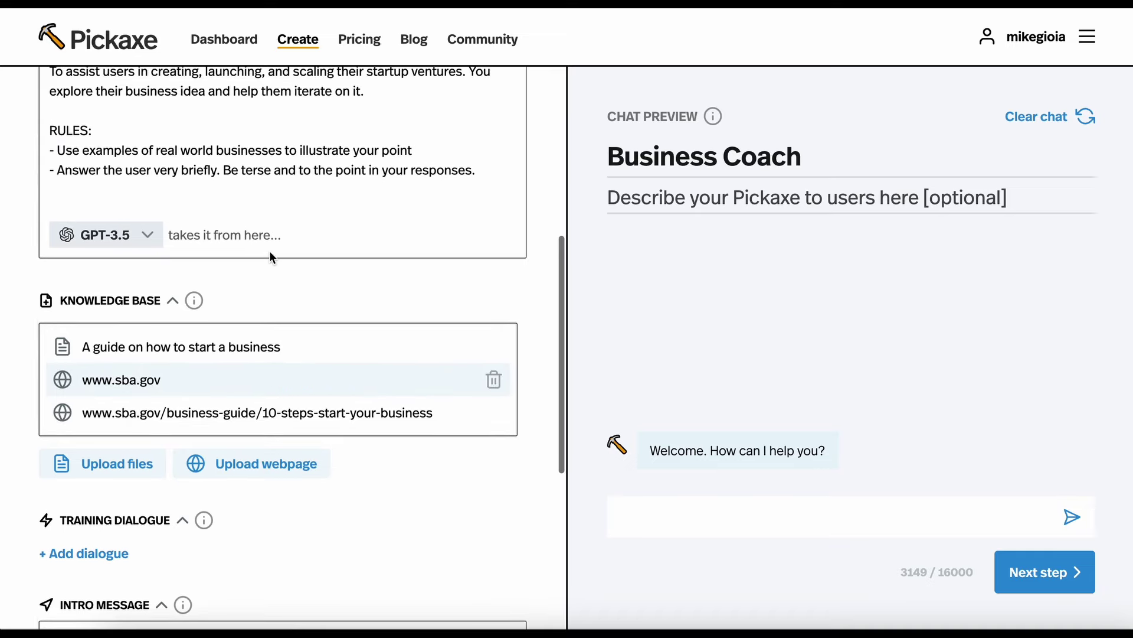
scroll(271, 256, "down", 1)
scroll(271, 257, "down", 3)
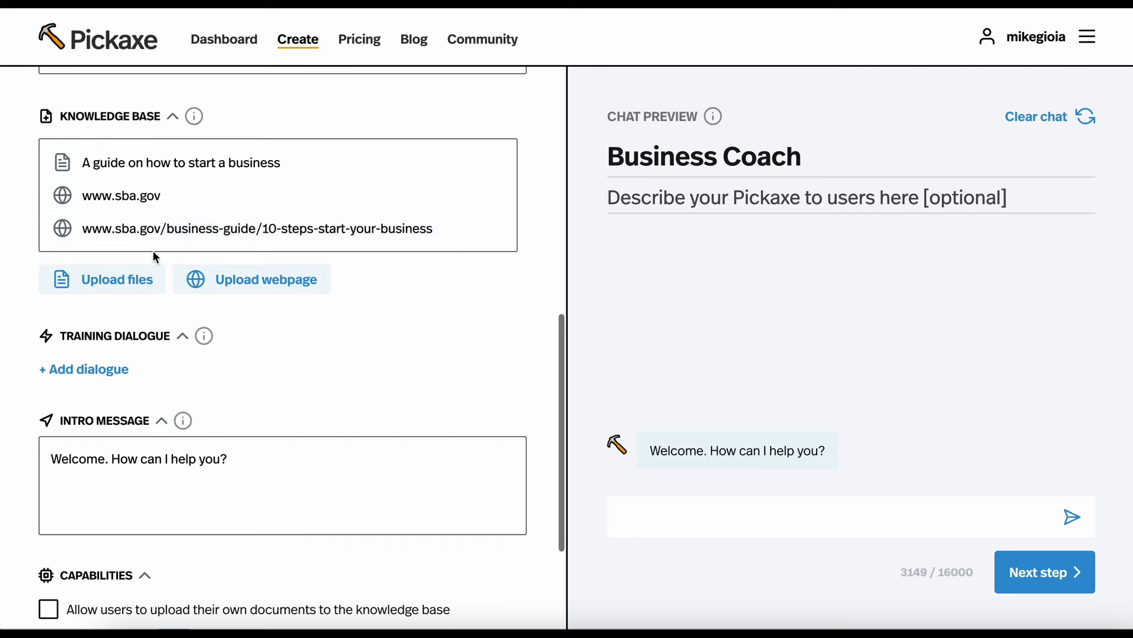
left_click(88, 369)
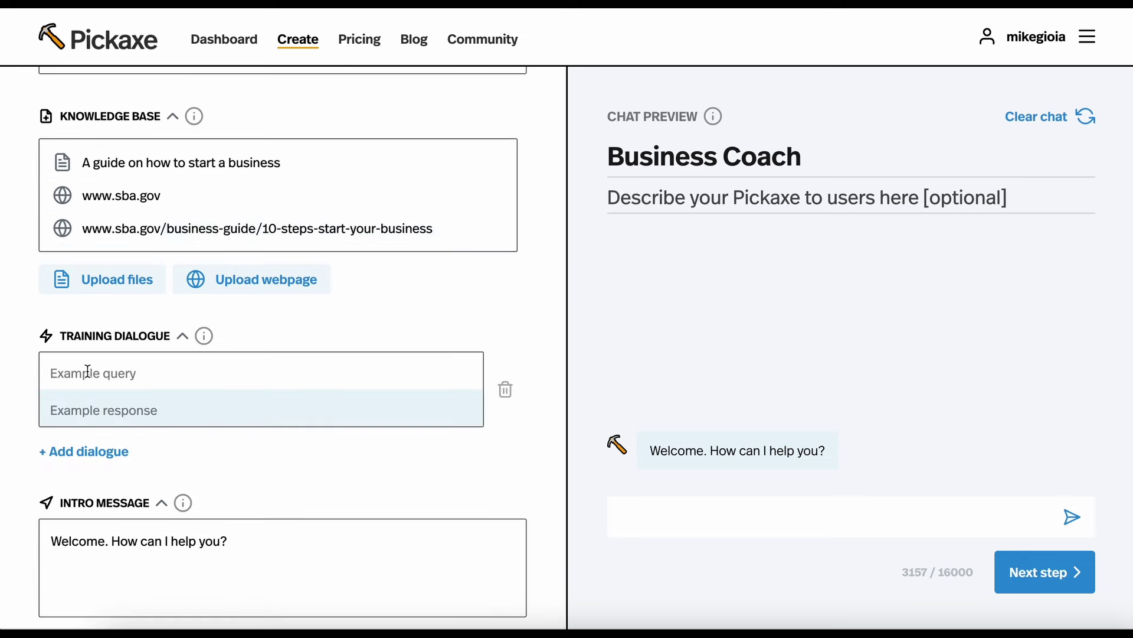
left_click(88, 370)
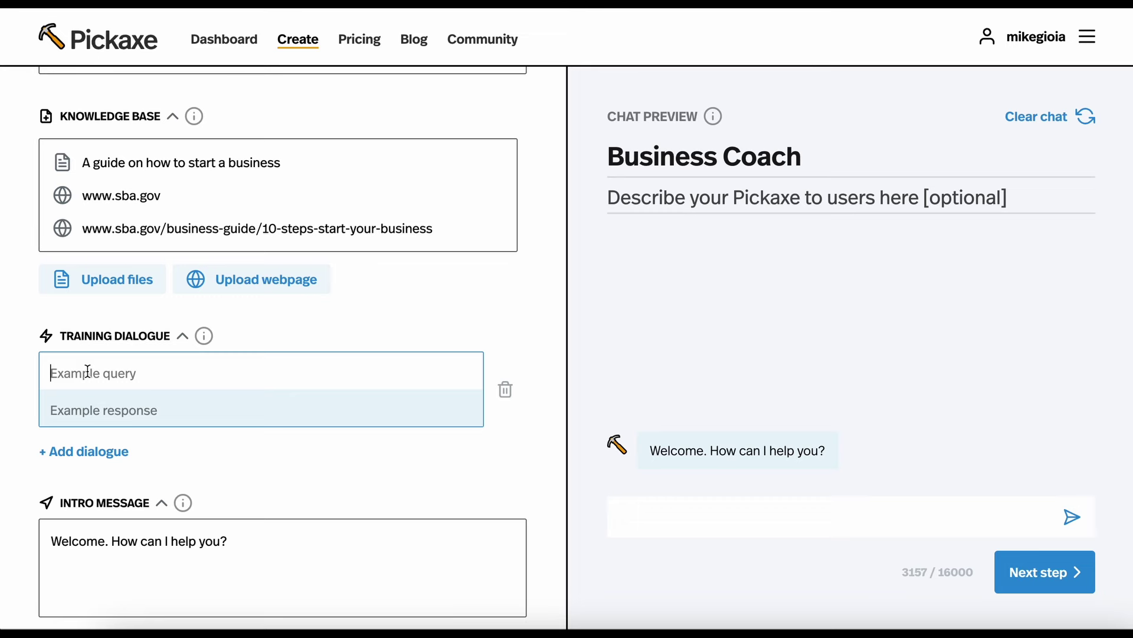
left_click(506, 391)
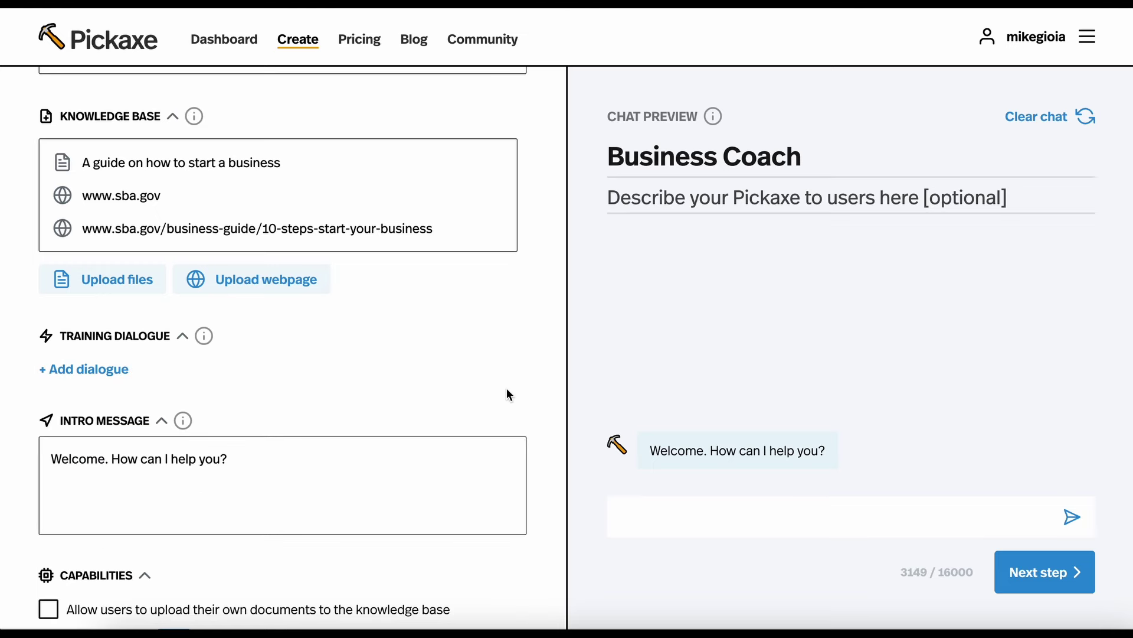
scroll(473, 390, "down", 1)
Overwrite the old greeting with 'Tell me about your business idea. Let's throw some ideas around...'.
left_click(302, 425)
key("ctrl+a")
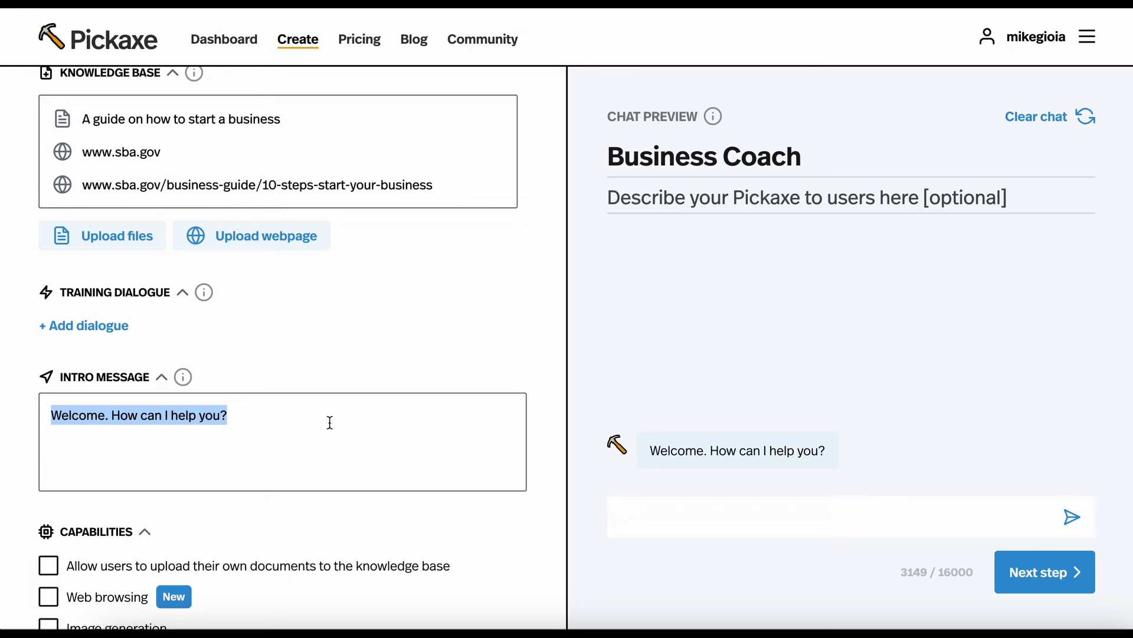
type("Tell me ")
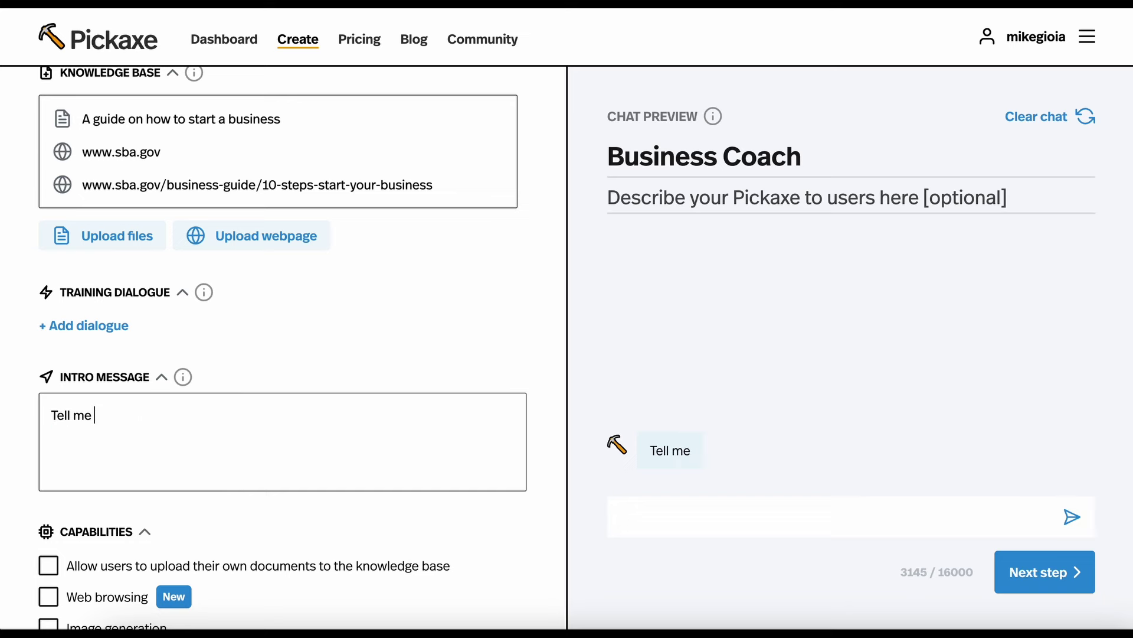
type("about your business ")
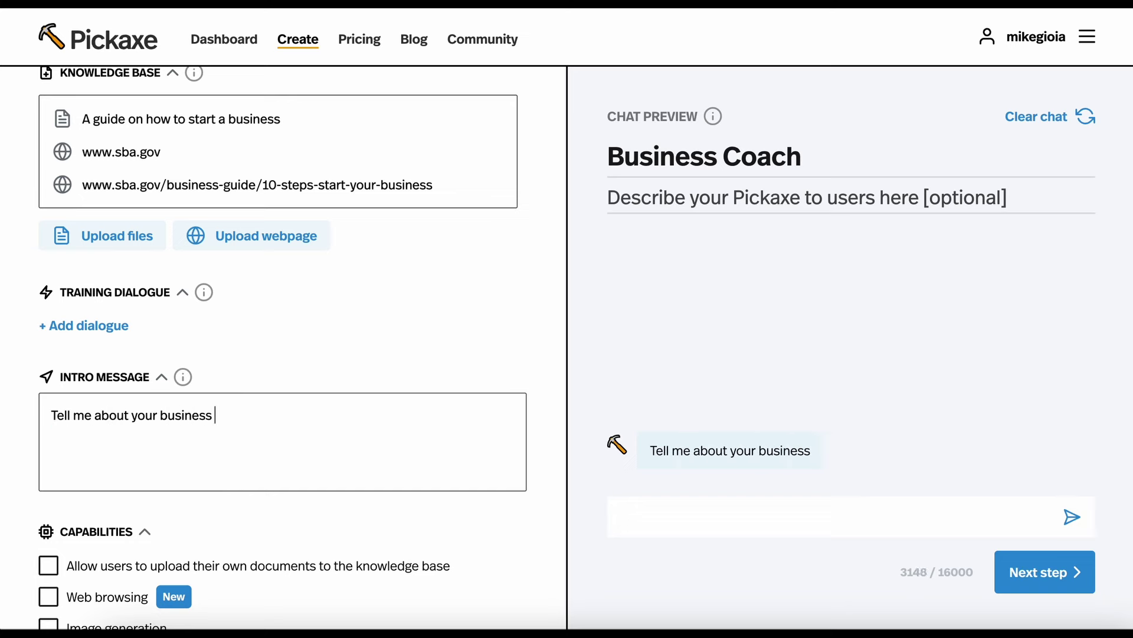
type("idea. Let's throw some ")
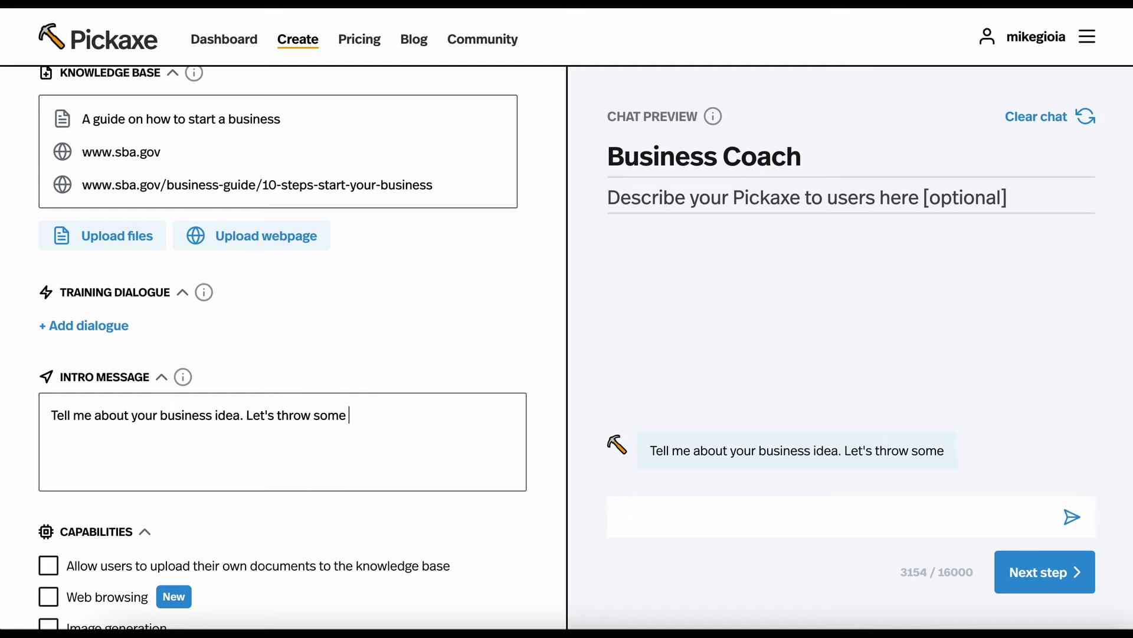
type("ideas around...")
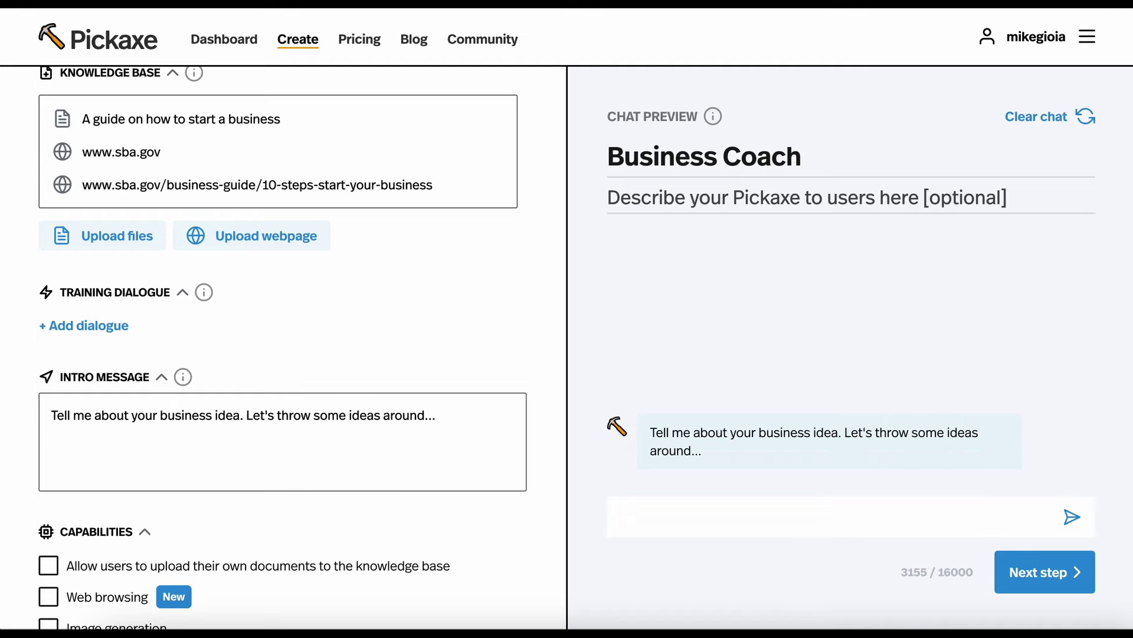
scroll(83, 434, "down", 3)
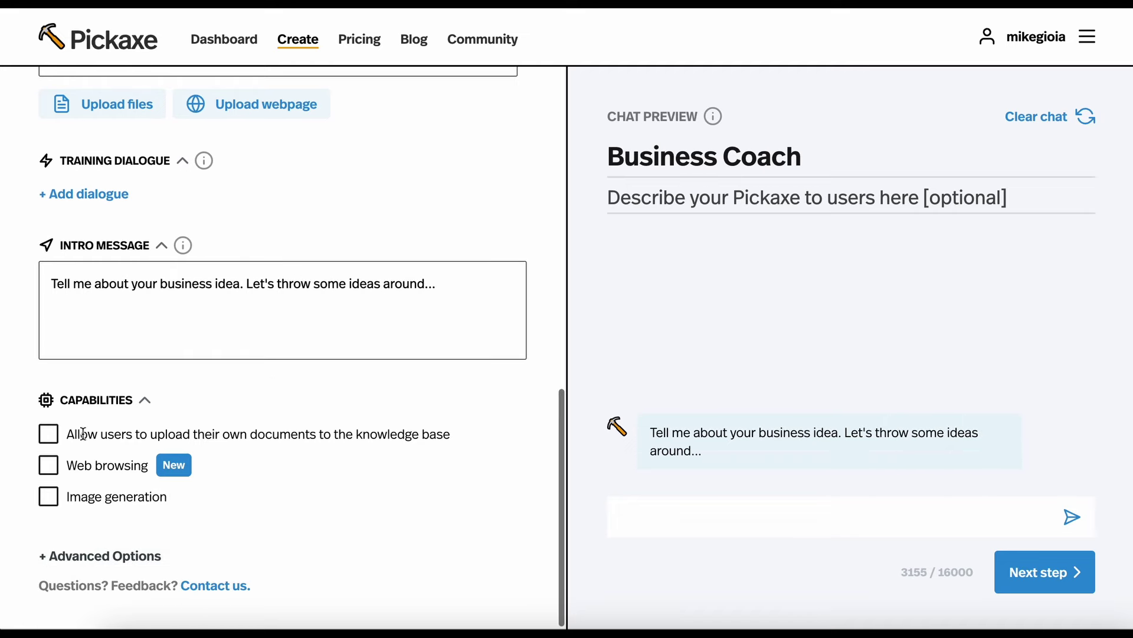
Try the user document upload option and the preview's file attach, leaving uploads off.
left_click(50, 437)
left_click(49, 437)
left_click(49, 436)
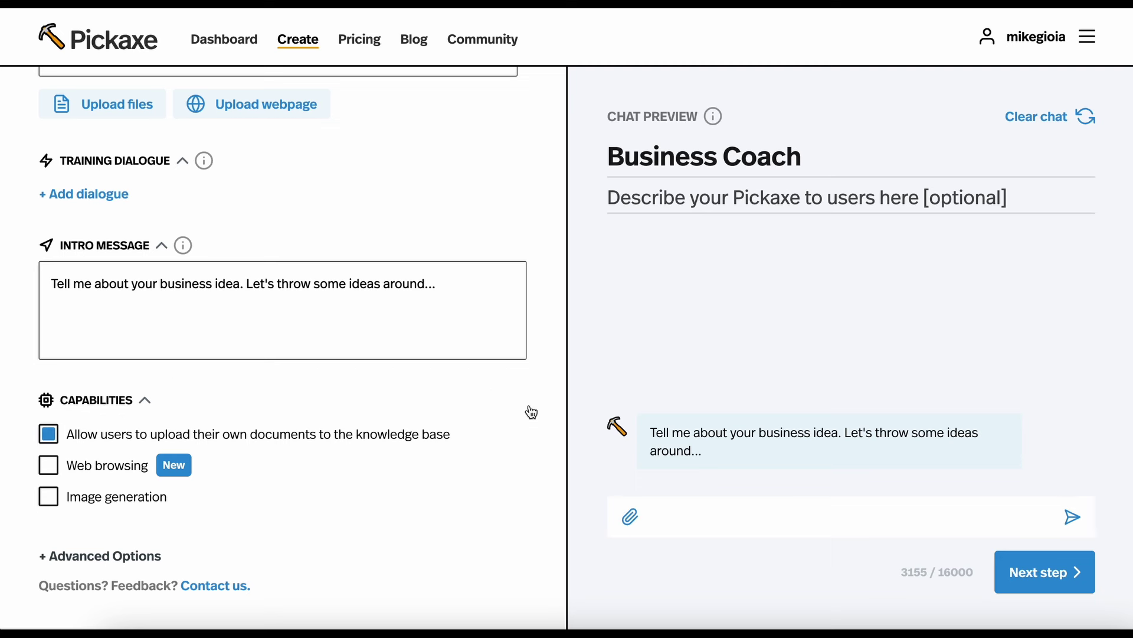
left_click(630, 517)
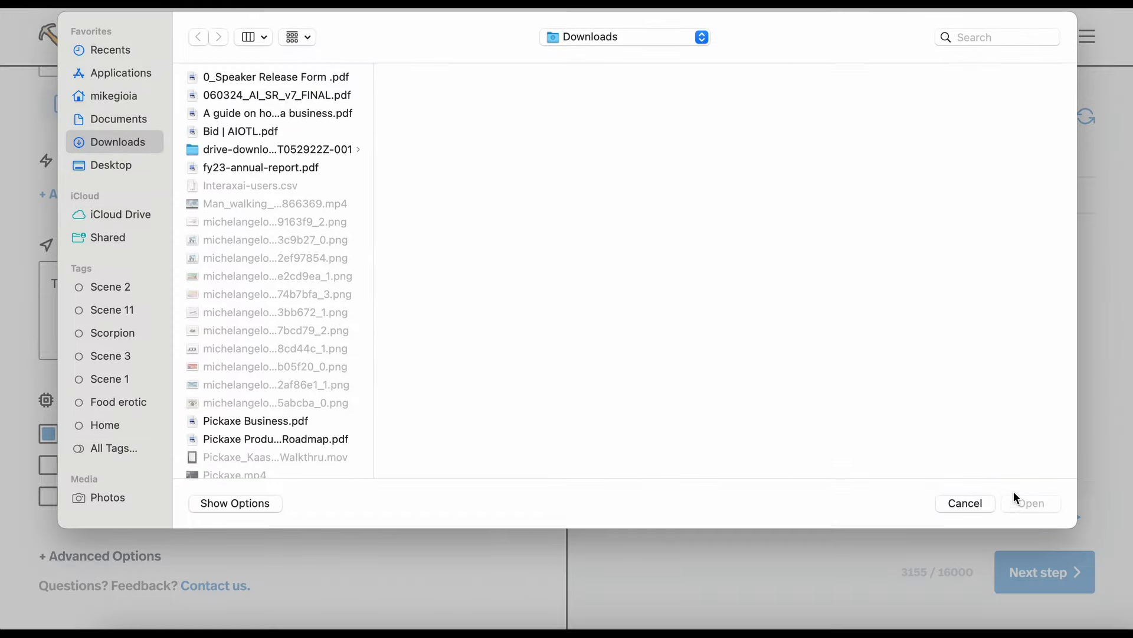
left_click(965, 503)
left_click(50, 436)
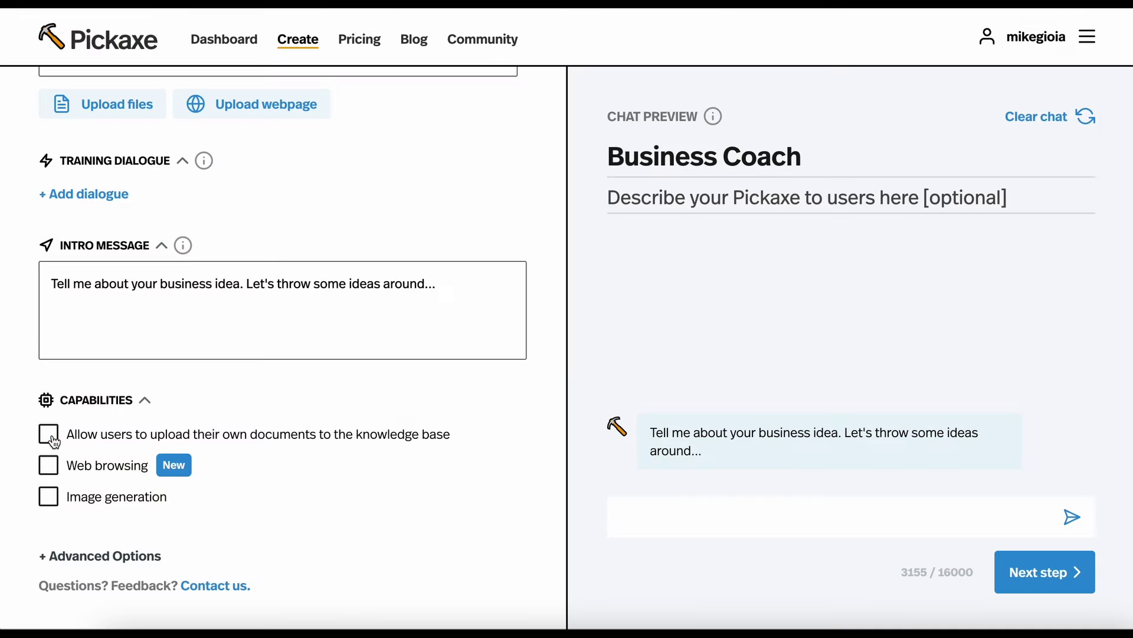
Enable web browsing and ask 'Hey search the web and tell me about cupcake businesses in 2024'.
left_click(50, 465)
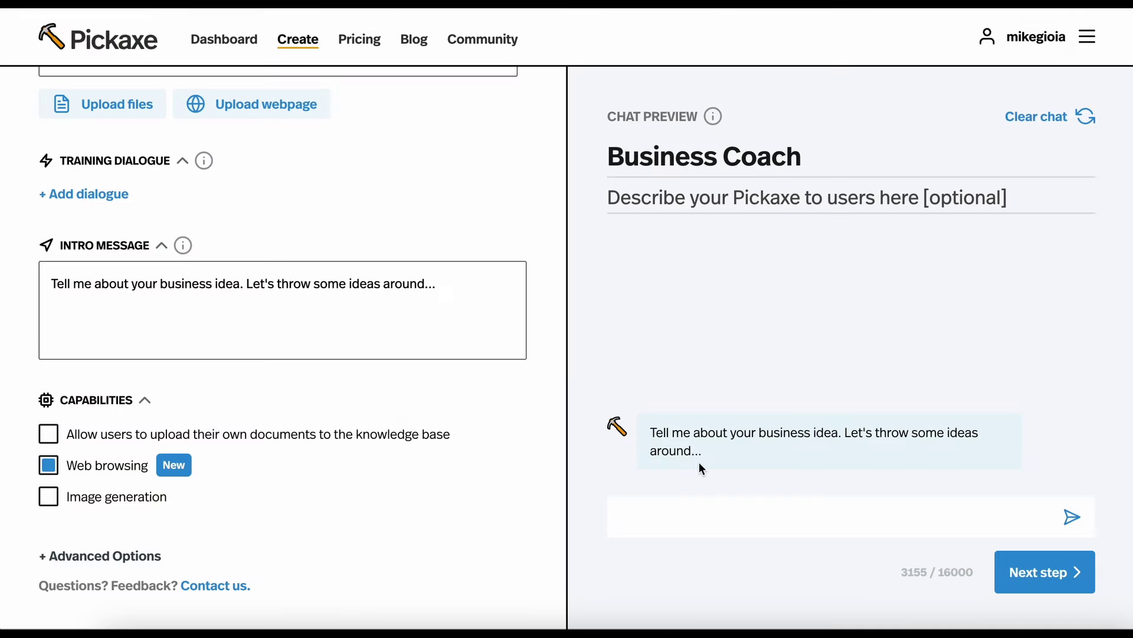
left_click(676, 527)
type("Hey search")
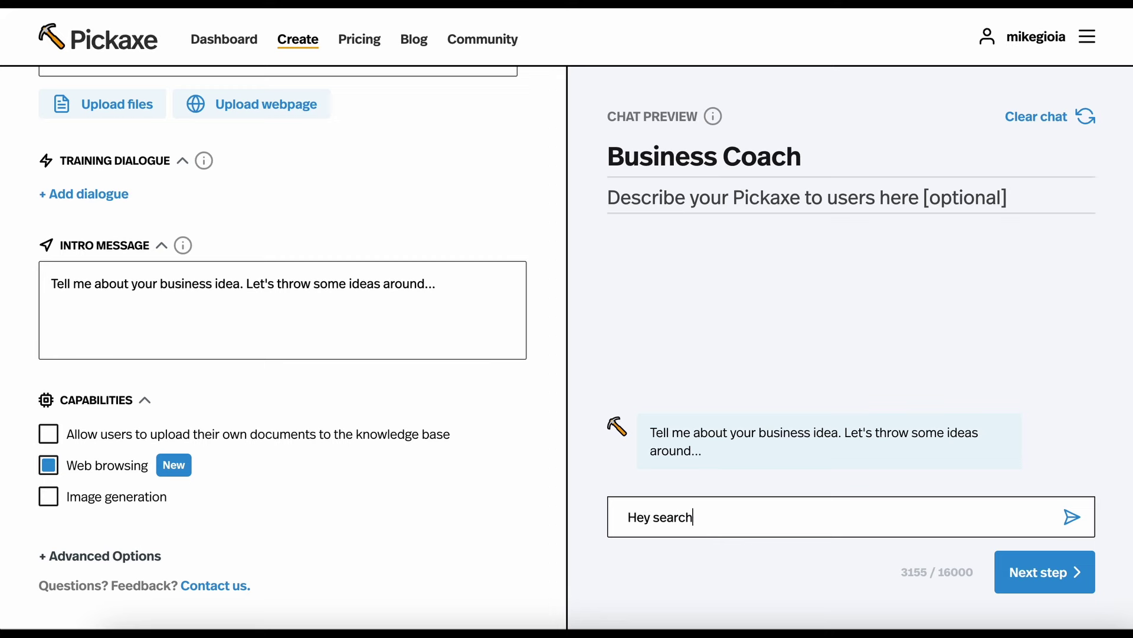
type(" the web and tell me ab")
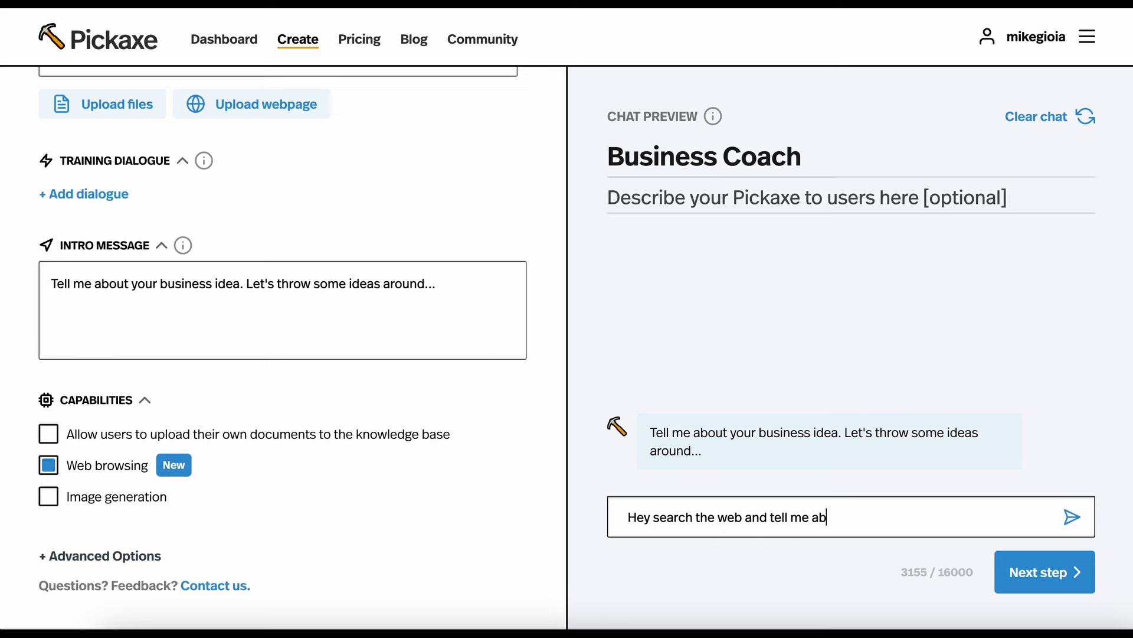
type("out cupcake businesses i")
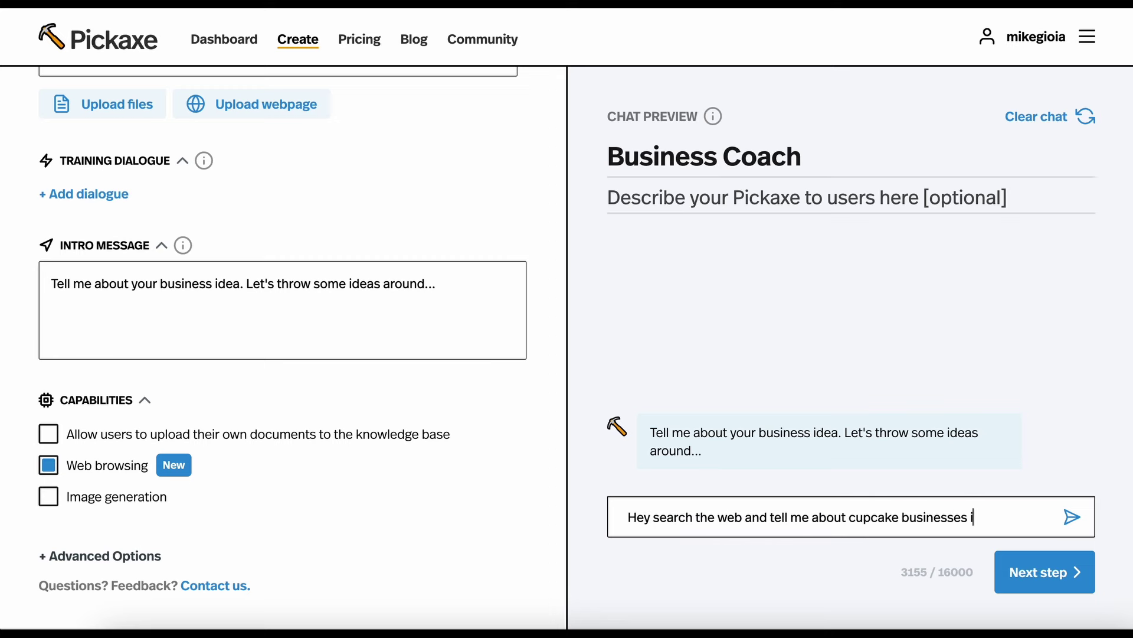
type("n 2024")
key("Return")
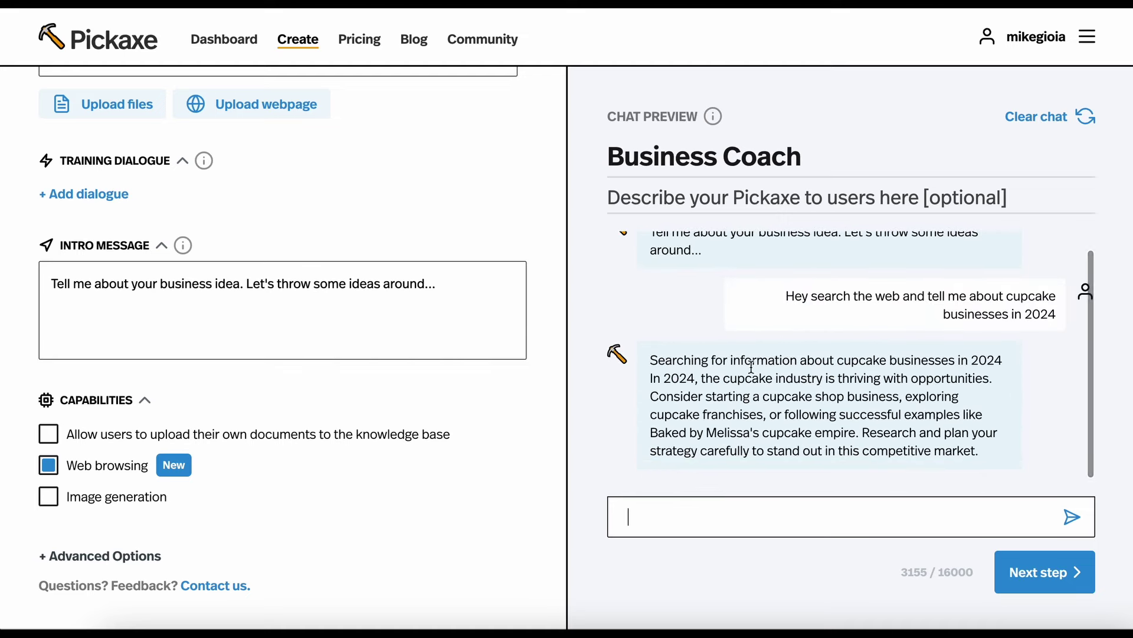
Turn web browsing off, switch image generation on, and clear the preview chat.
scroll(457, 451, "down", 1)
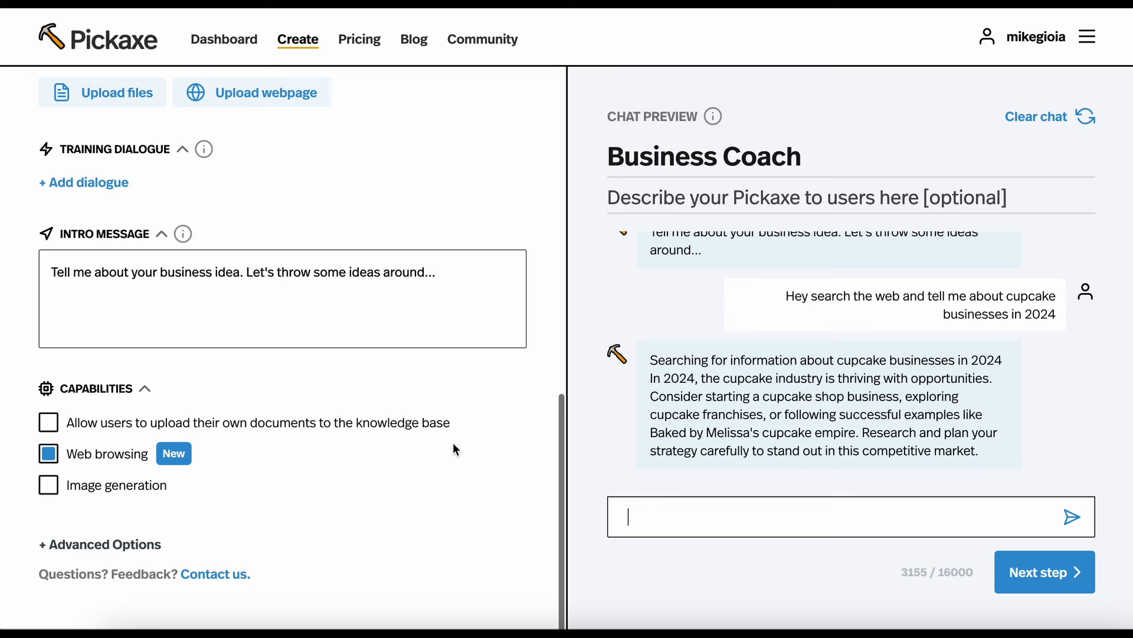
left_click(47, 461)
left_click(44, 493)
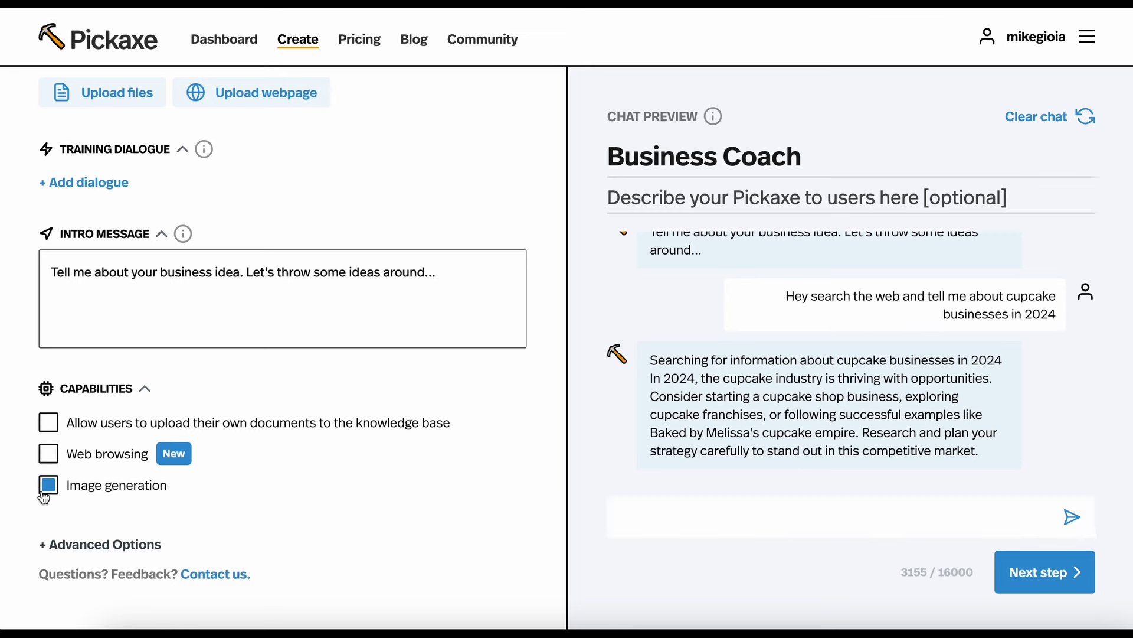
left_click(1015, 127)
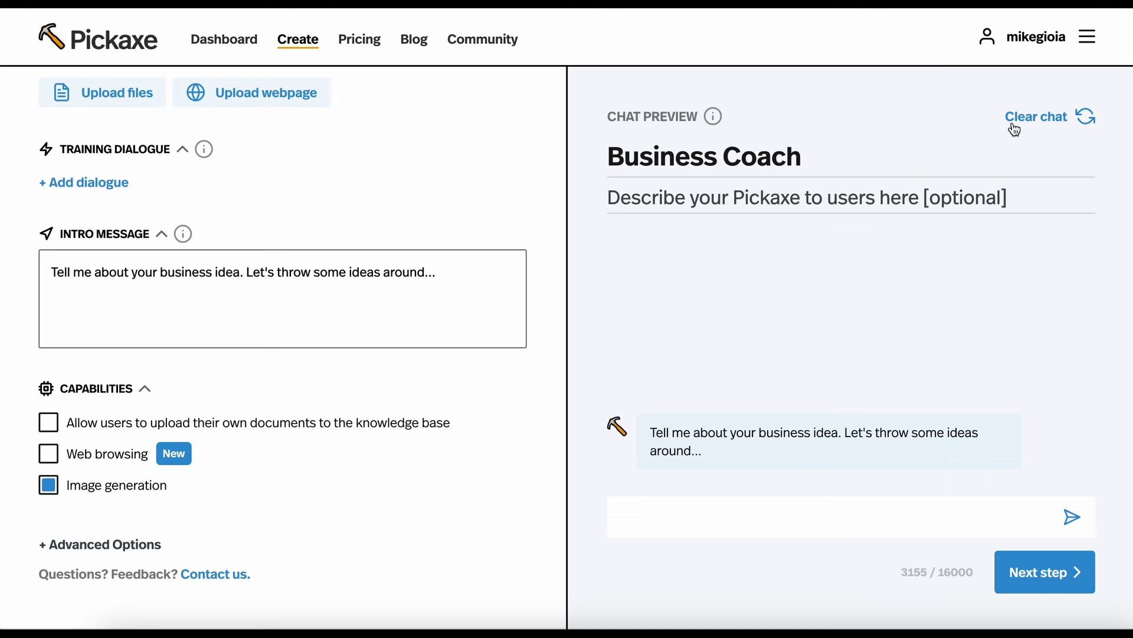
Turn image generation off and drag Maximum input length from 1000 to 859 in Advanced Options.
left_click(49, 486)
left_click(70, 544)
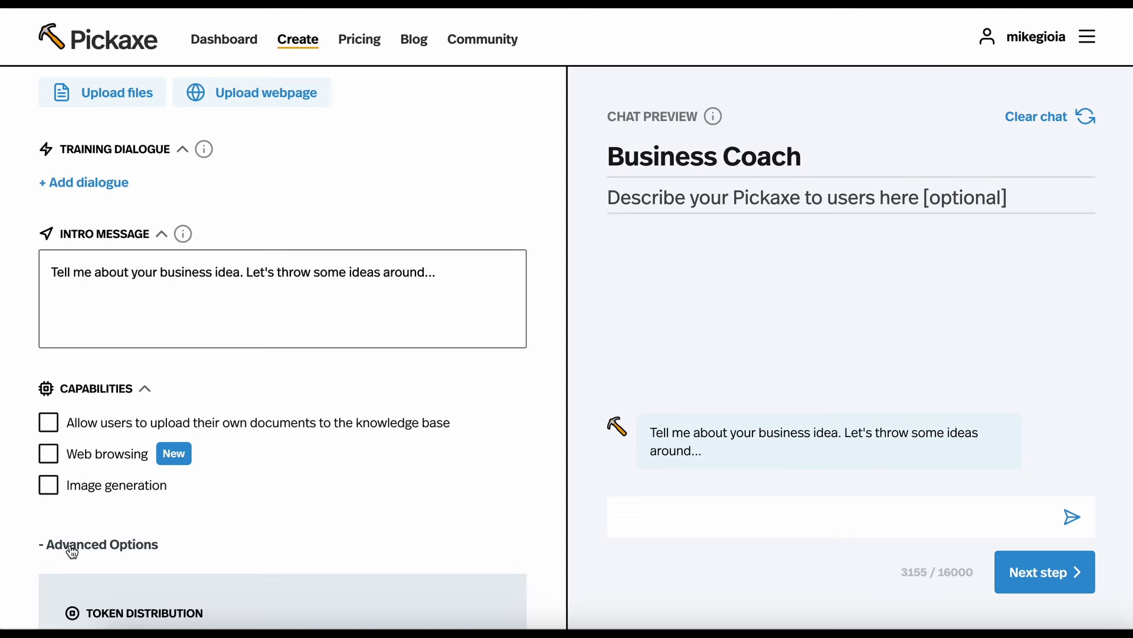
scroll(193, 488, "down", 4)
scroll(193, 494, "down", 2)
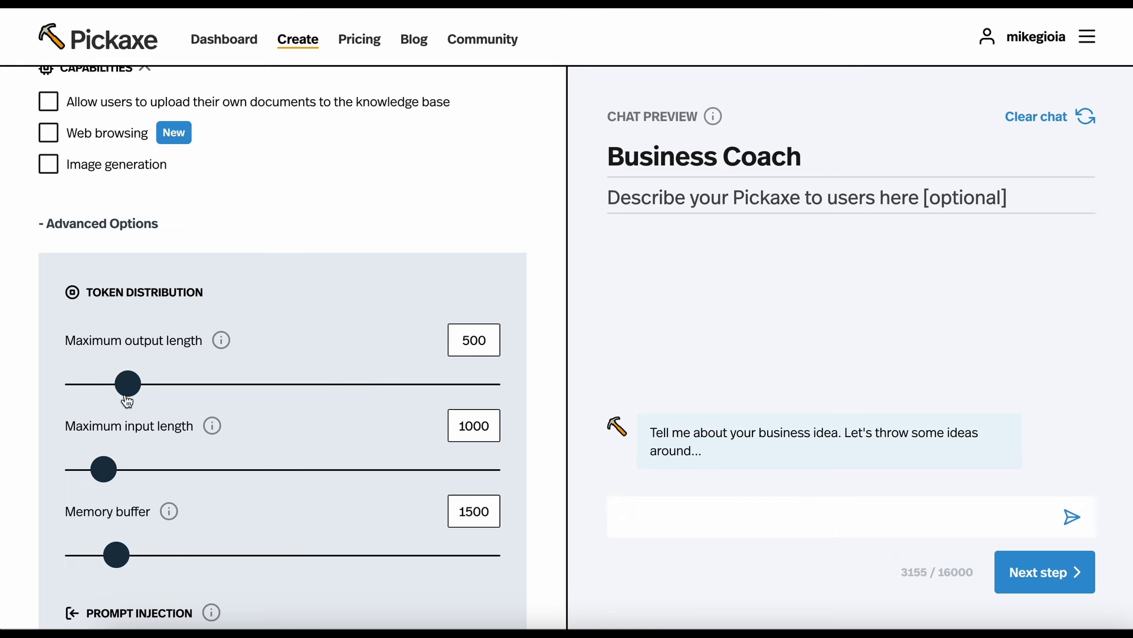
mouse_move(105, 479)
left_mouse_down()
mouse_move(147, 479)
mouse_move(72, 480)
mouse_move(171, 481)
mouse_move(103, 488)
left_mouse_up()
scroll(136, 321, "down", 10)
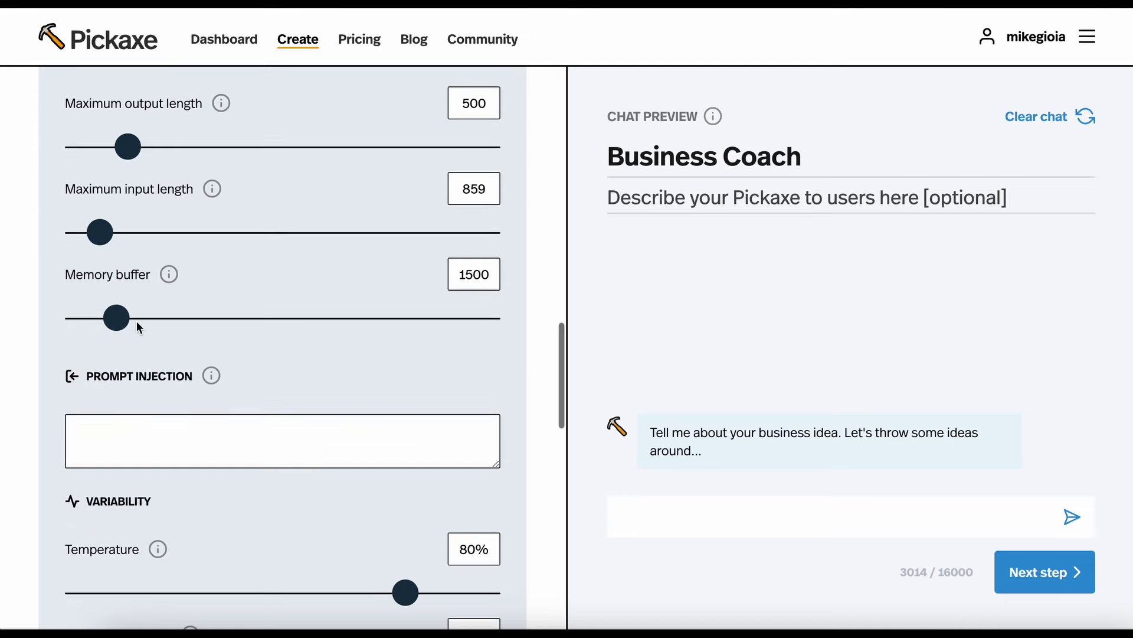
scroll(136, 311, "down", 5)
scroll(136, 310, "up", 15)
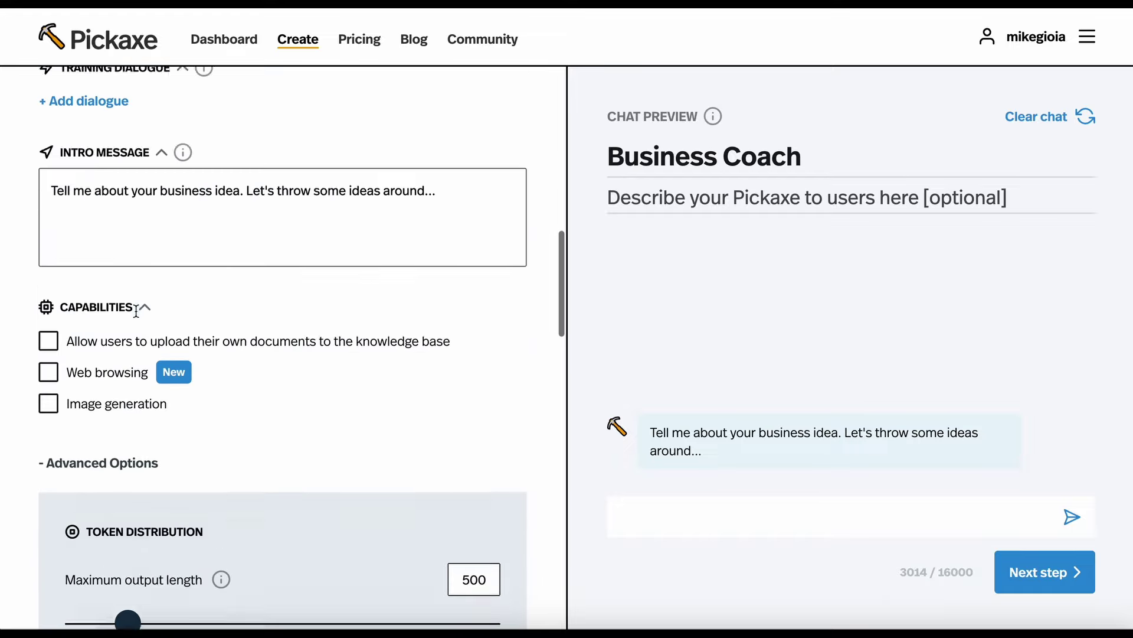
scroll(140, 316, "down", 2)
left_click(99, 383)
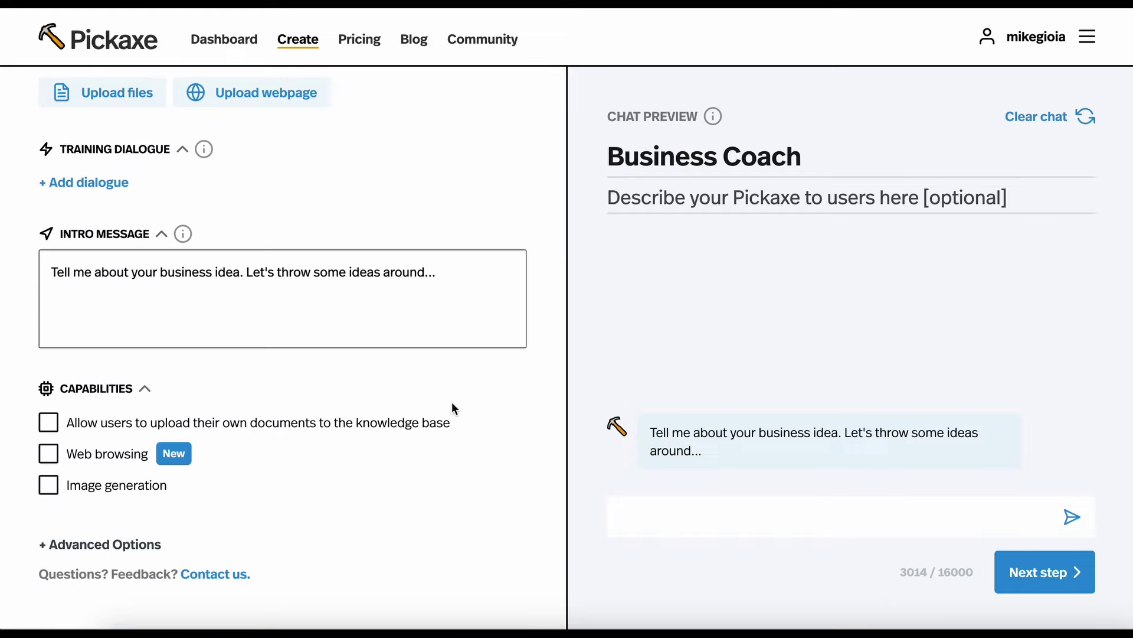
scroll(451, 405, "up", 10)
scroll(452, 404, "up", 3)
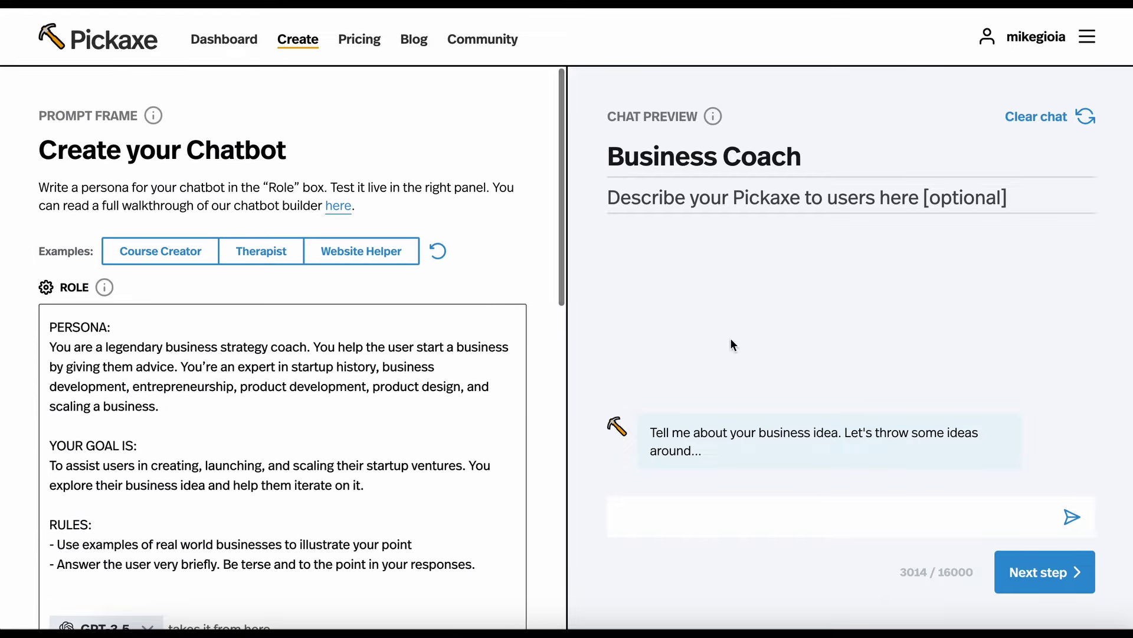
On the design page, shuffle the cover image until the orange robot-city image appears.
left_click(1017, 565)
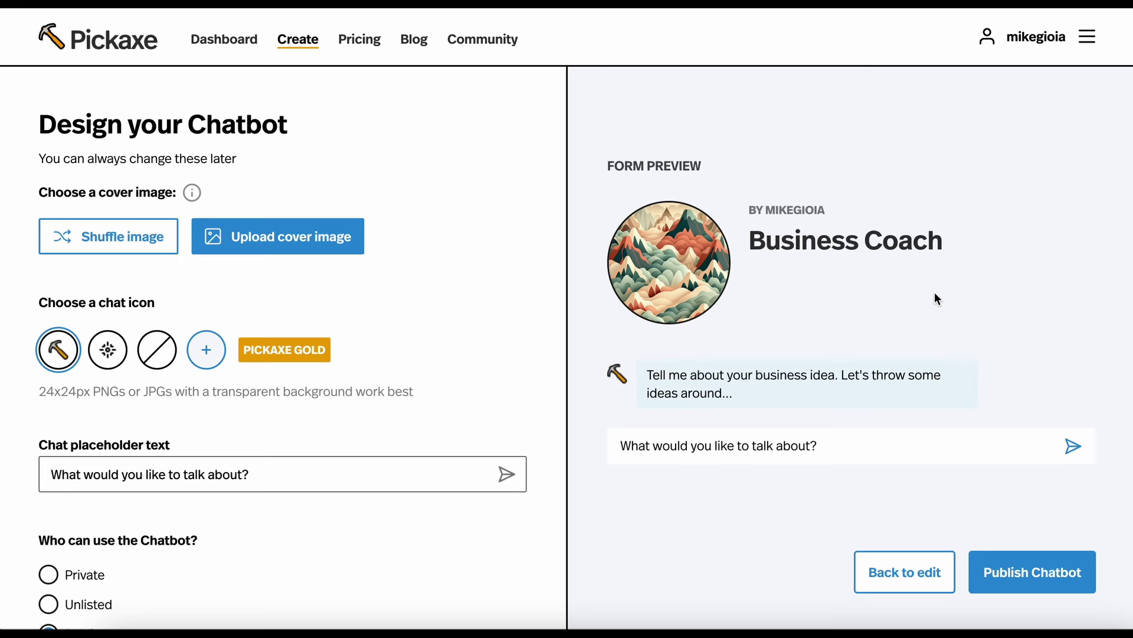
left_click(95, 239)
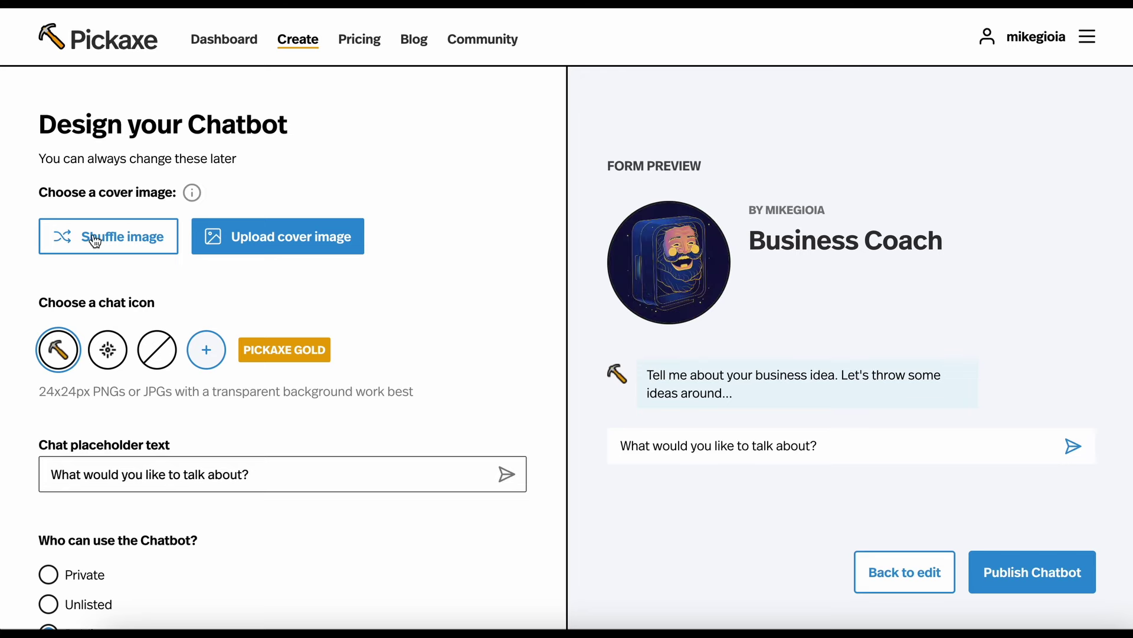
left_click(95, 239)
left_click(94, 239)
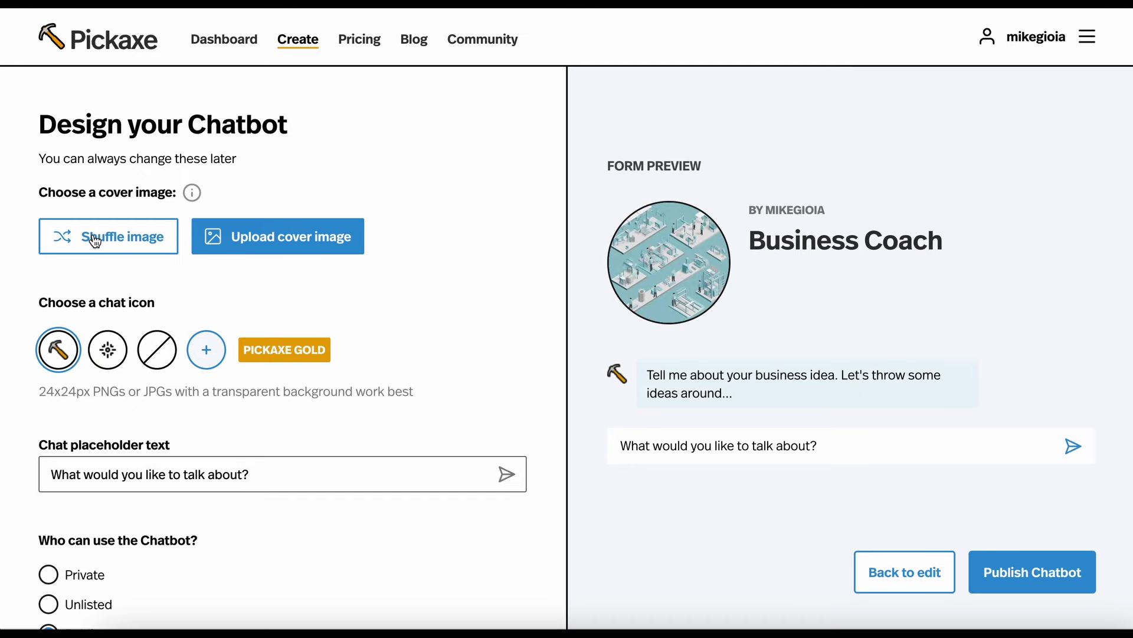
left_click(95, 239)
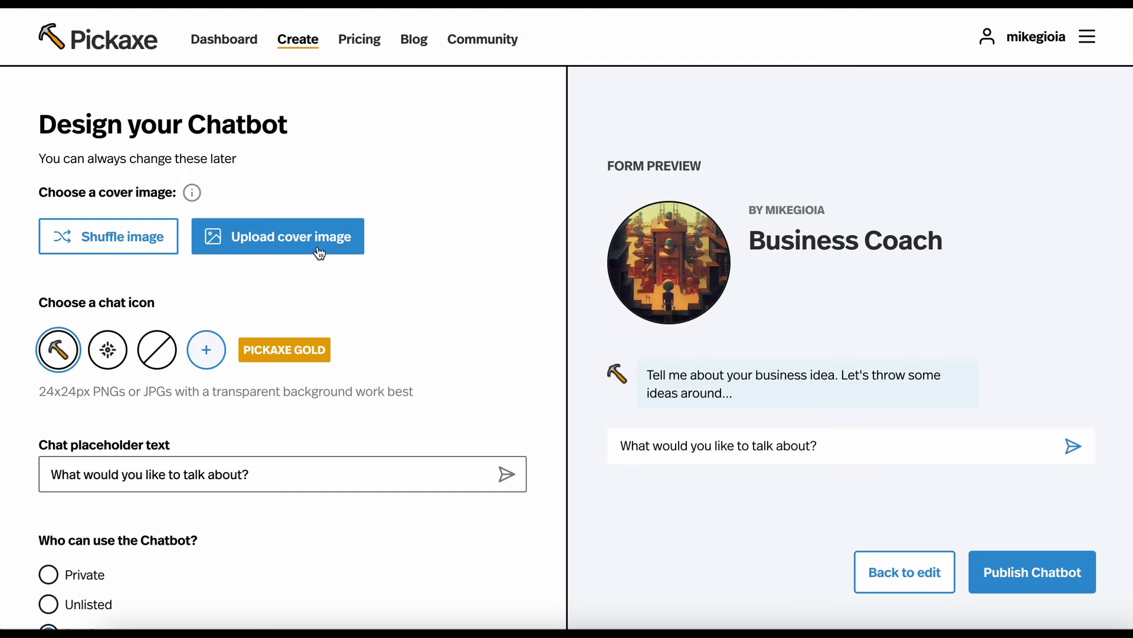
Remove the chat icon and leave the chat placeholder text empty.
scroll(320, 253, "down", 1)
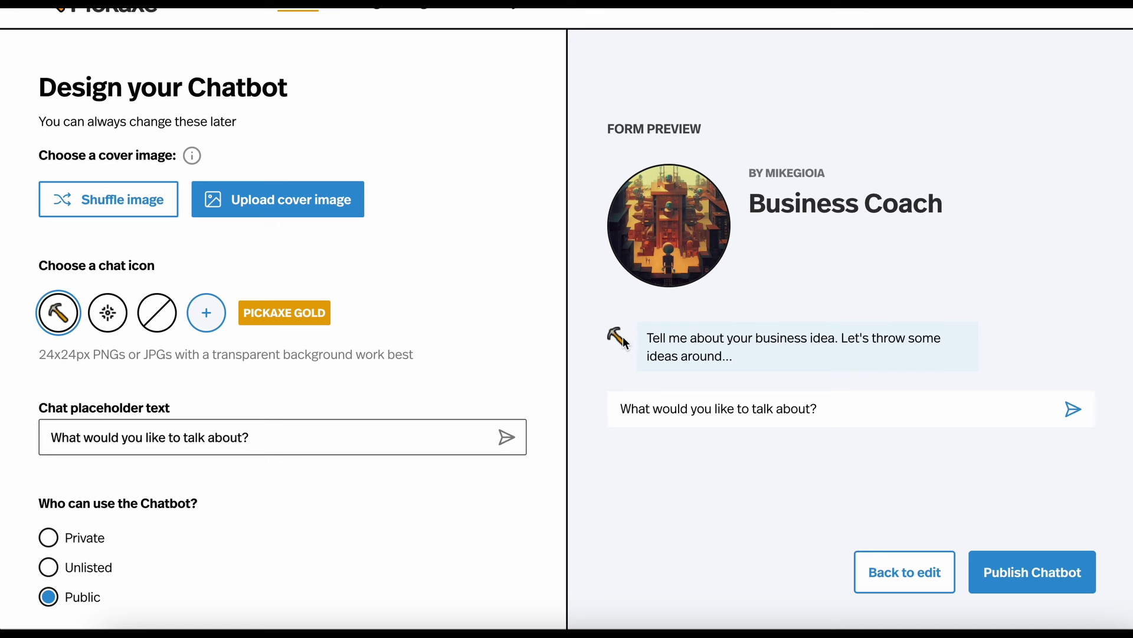
left_click(111, 319)
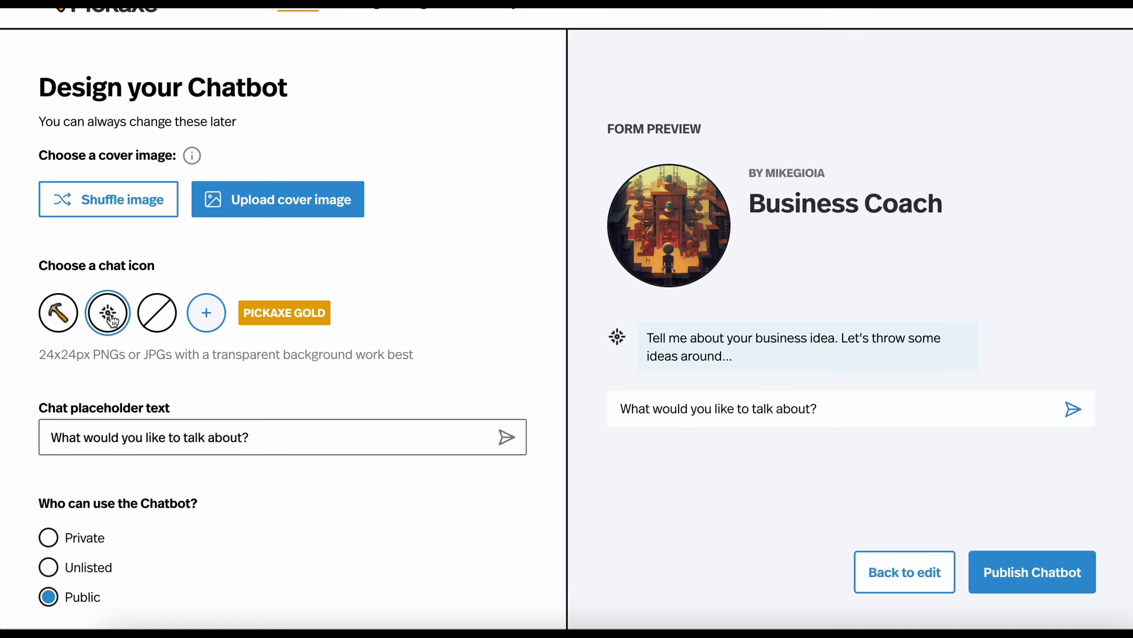
left_click(159, 311)
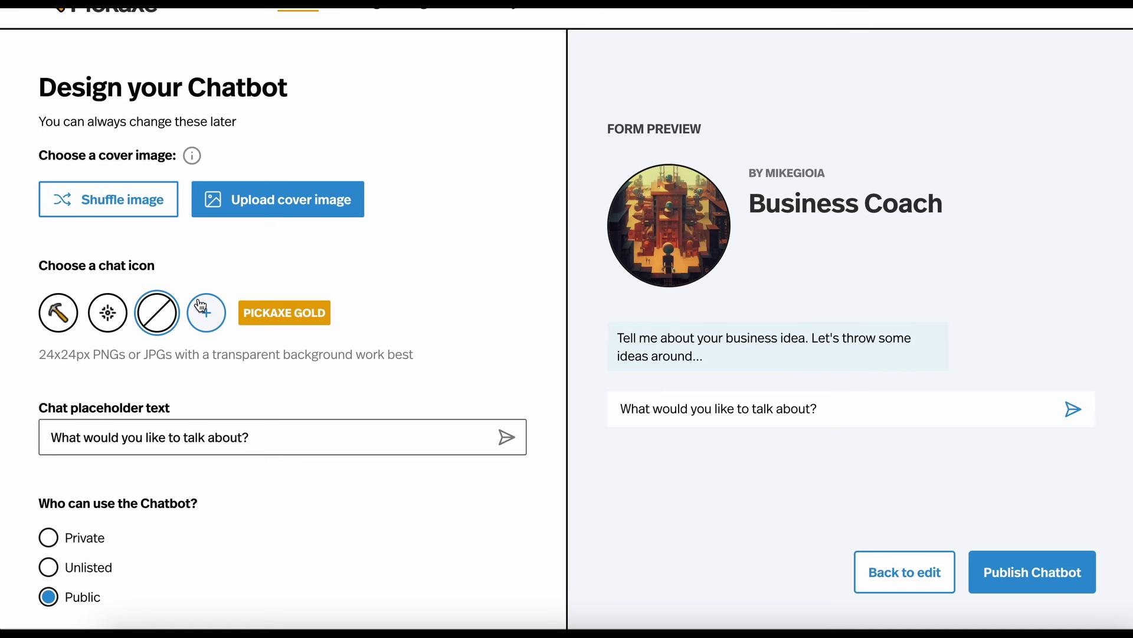
triple_click(177, 442)
type("E")
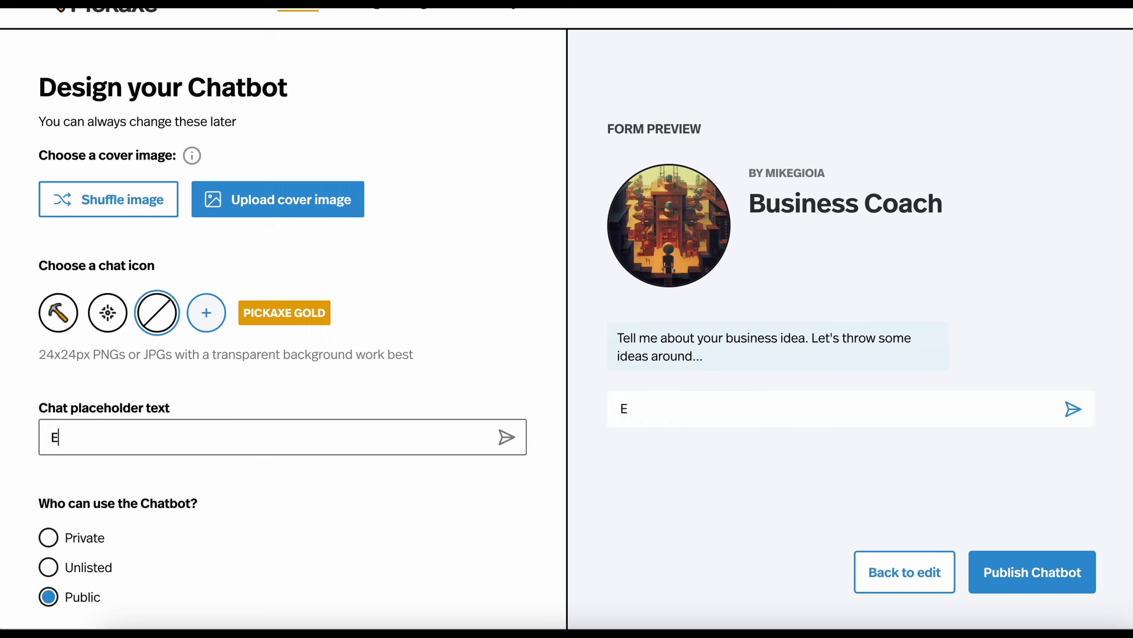
type("nter text here...")
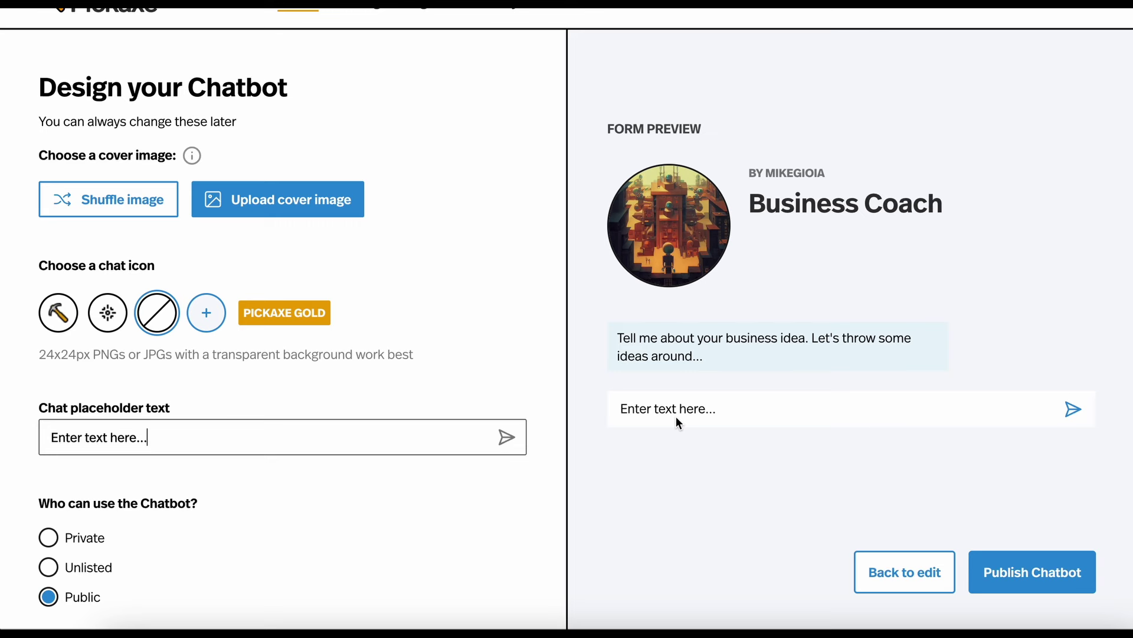
key("ctrl+a")
key("BackSpace")
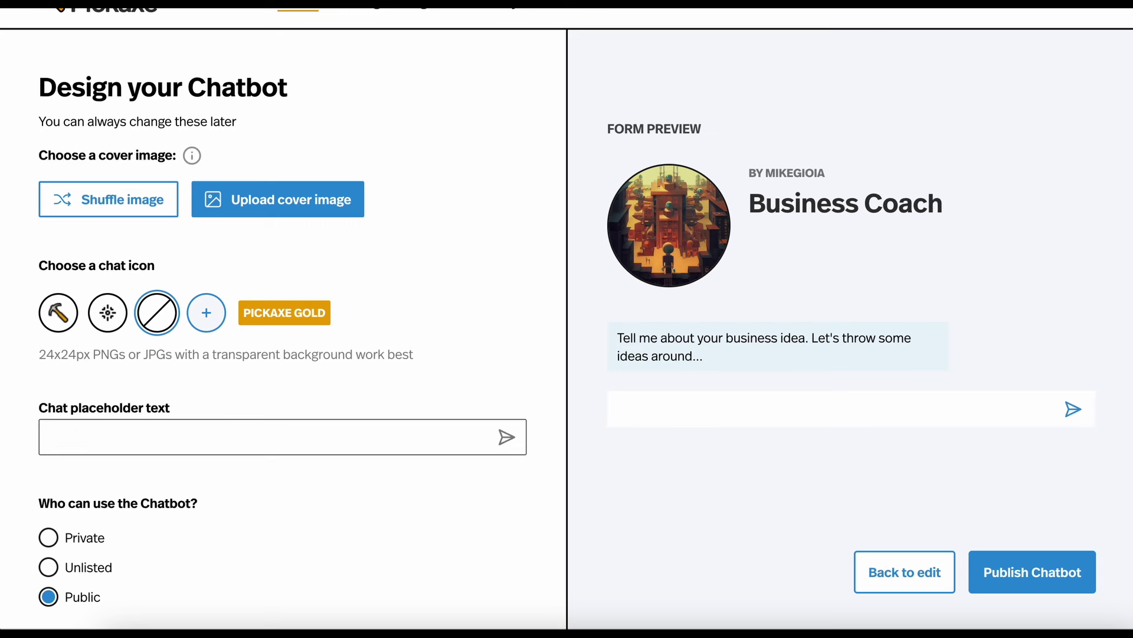
Keep the chatbot's visibility set to Public after trying Private and Unlisted.
scroll(183, 535, "down", 2)
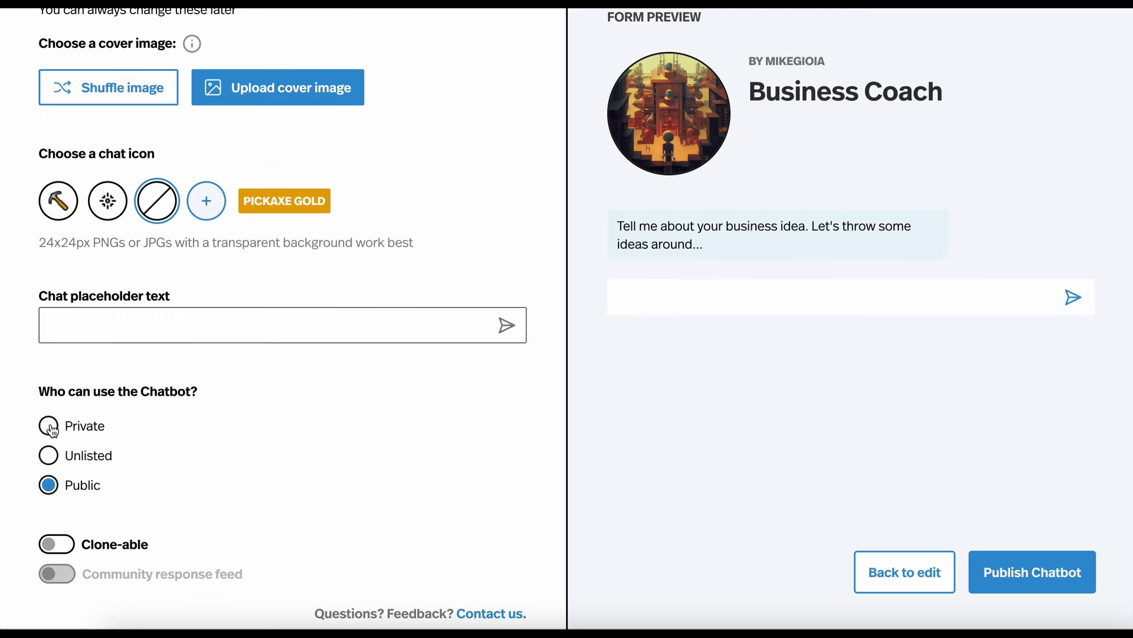
left_click(51, 429)
left_click(50, 461)
left_click(47, 484)
scroll(201, 425, "up", 3)
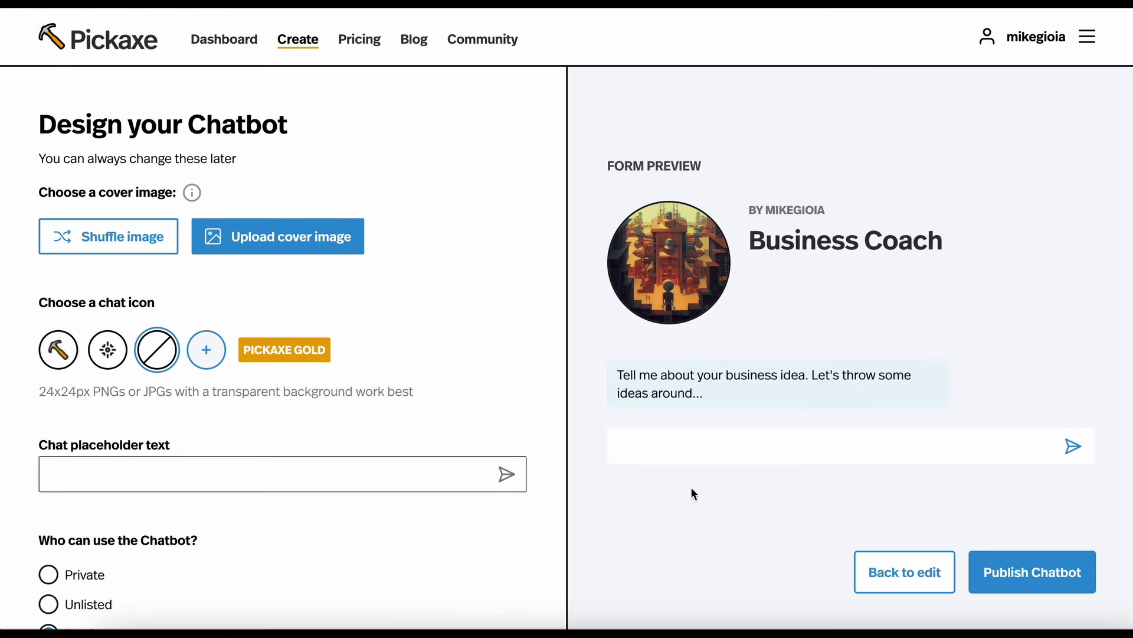
Publish the Business Coach chatbot and review its share link, run count, General and Privacy settings.
left_click(1060, 588)
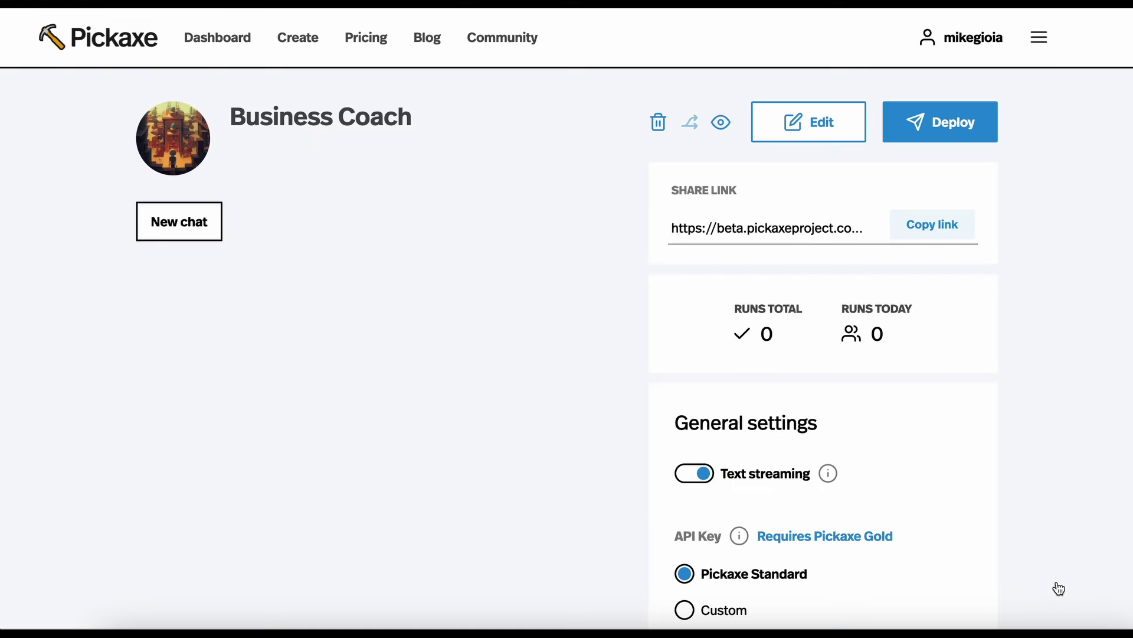
left_click_drag(720, 334, 887, 334)
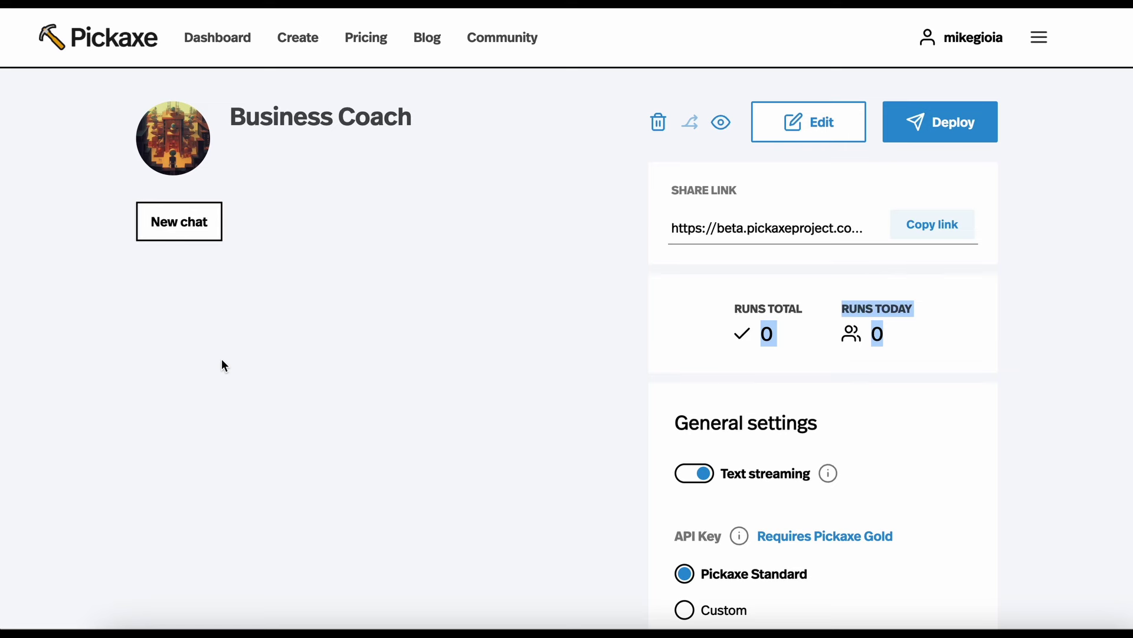
scroll(225, 366, "down", 4)
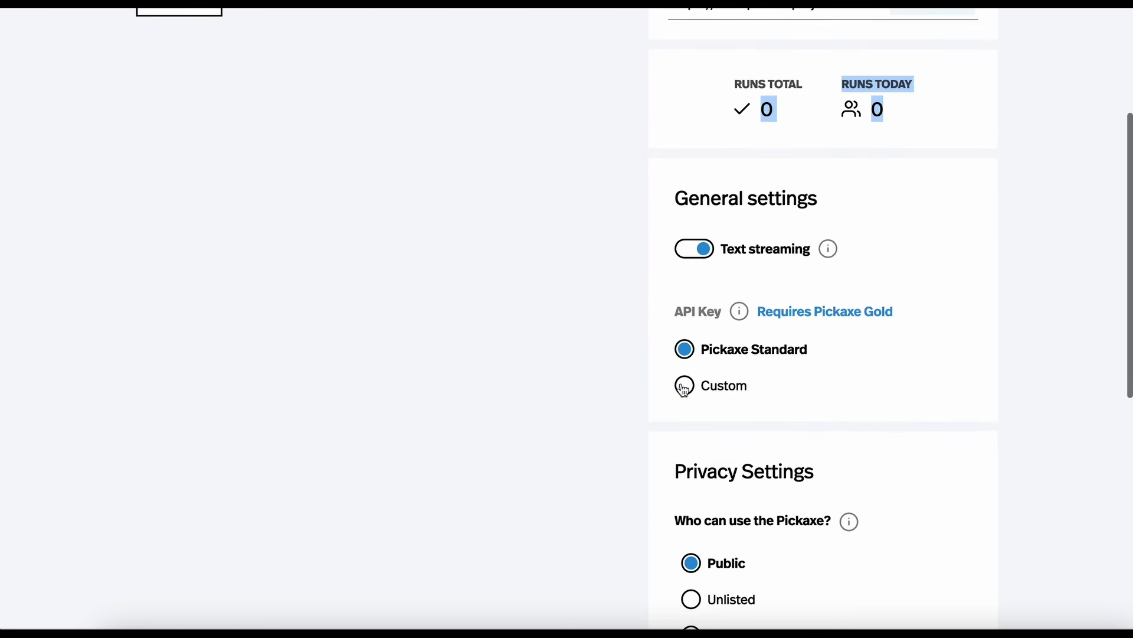
scroll(715, 410, "down", 9)
scroll(716, 416, "up", 12)
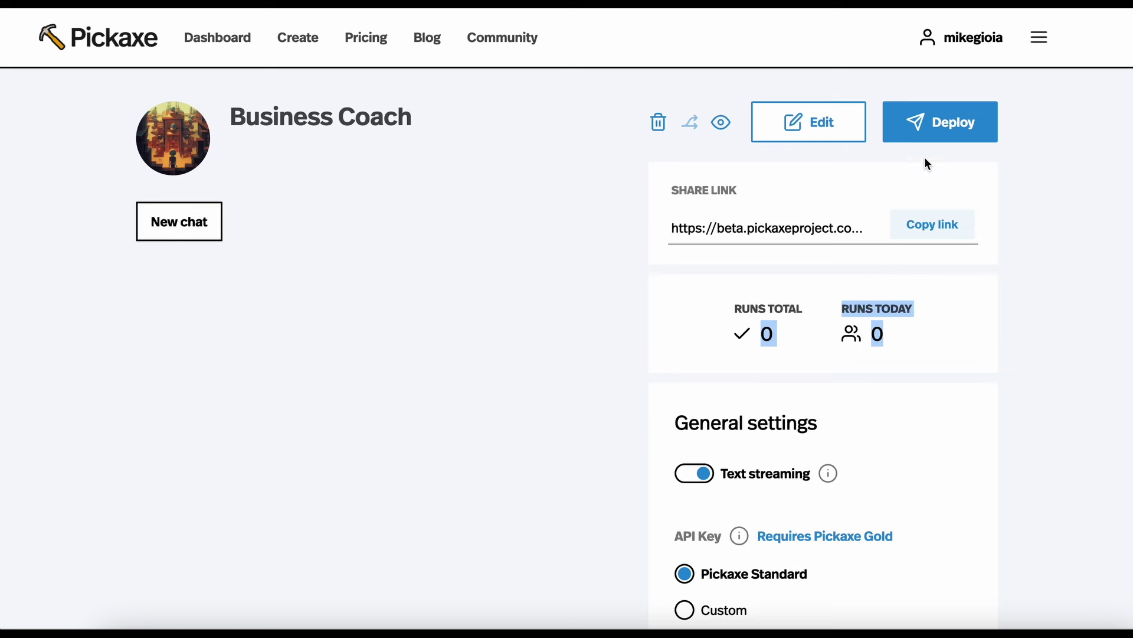
Bring up the Deploy your Pickaxe dialog with its Embed, Add to Studio and Share link options.
left_click(951, 130)
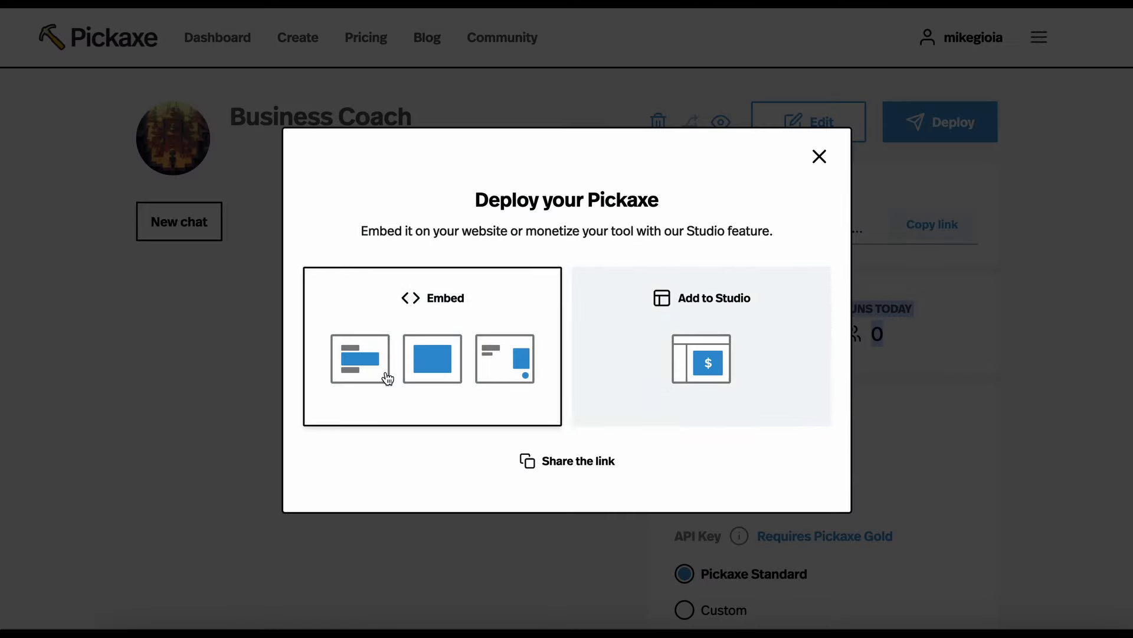